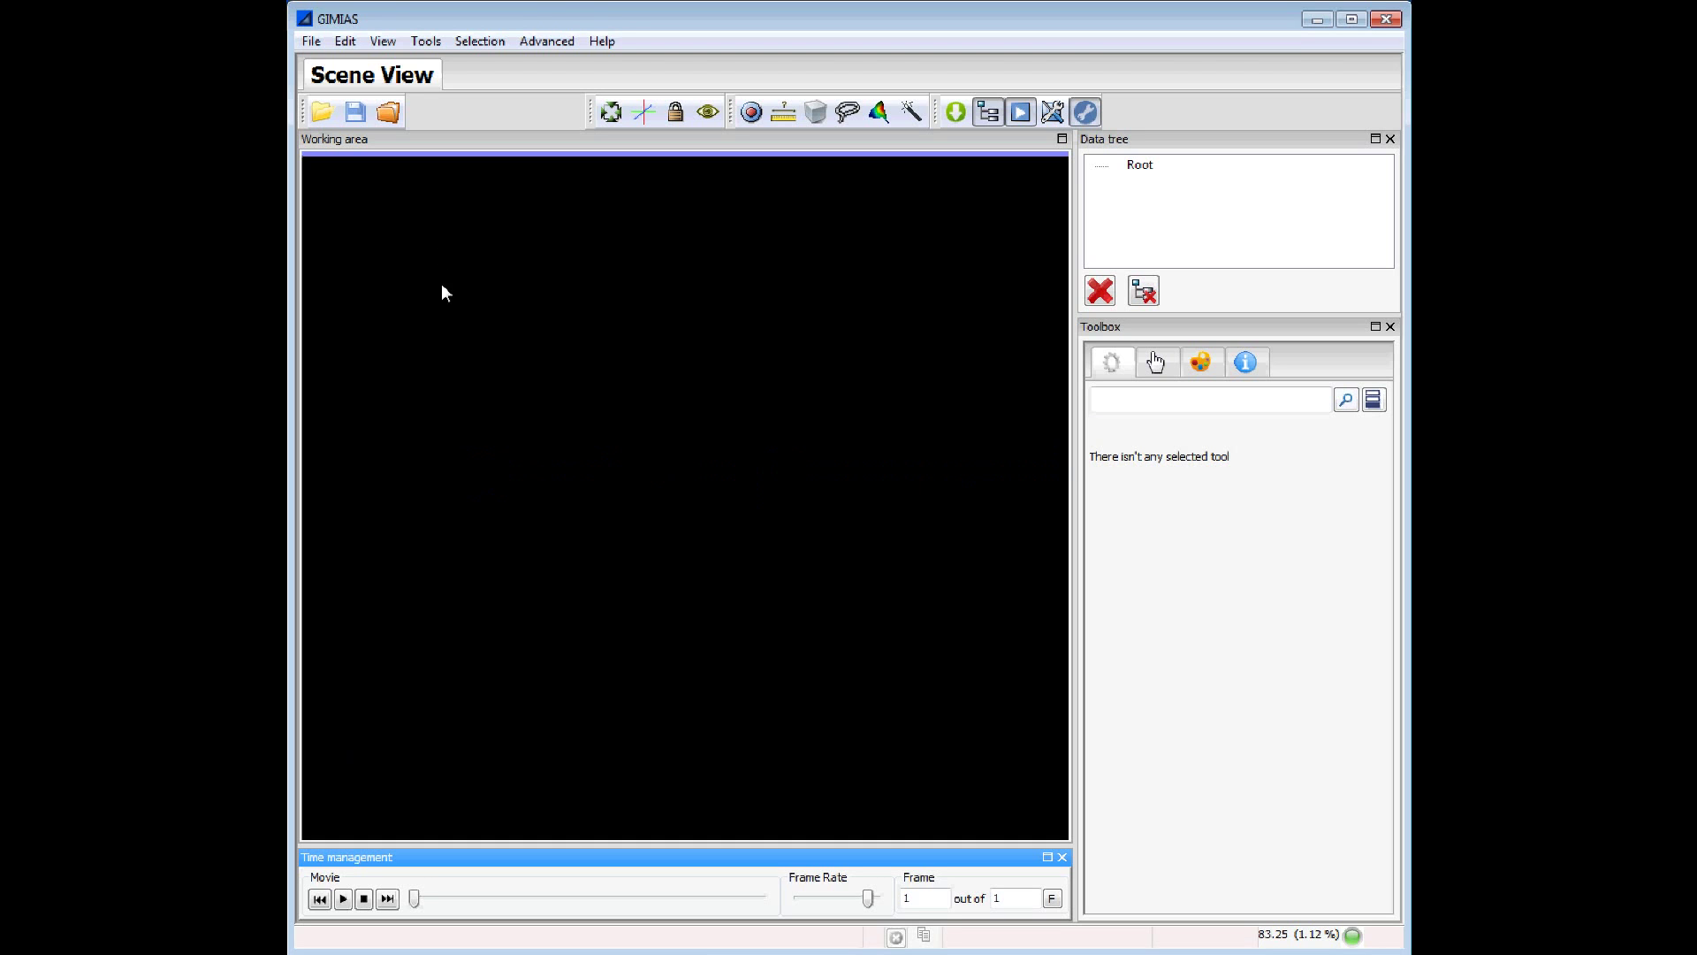
Open the five MRI slices MRI00.vtk through MRI04.vtk together
left_click(321, 111)
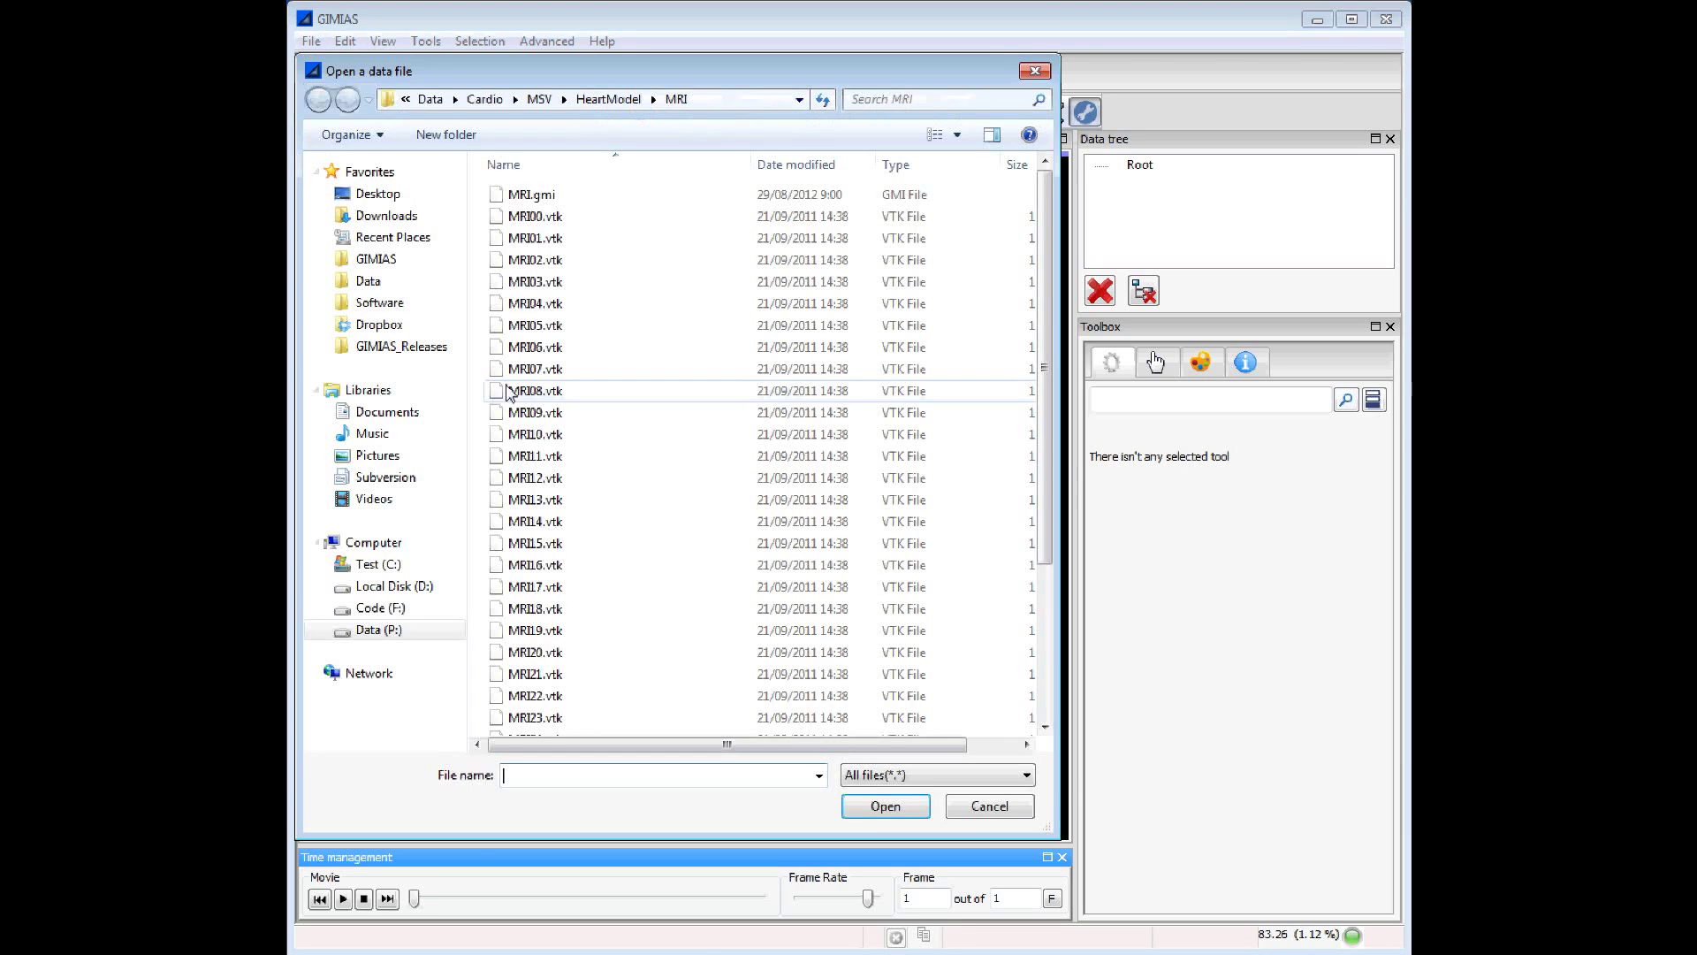
left_click(552, 221)
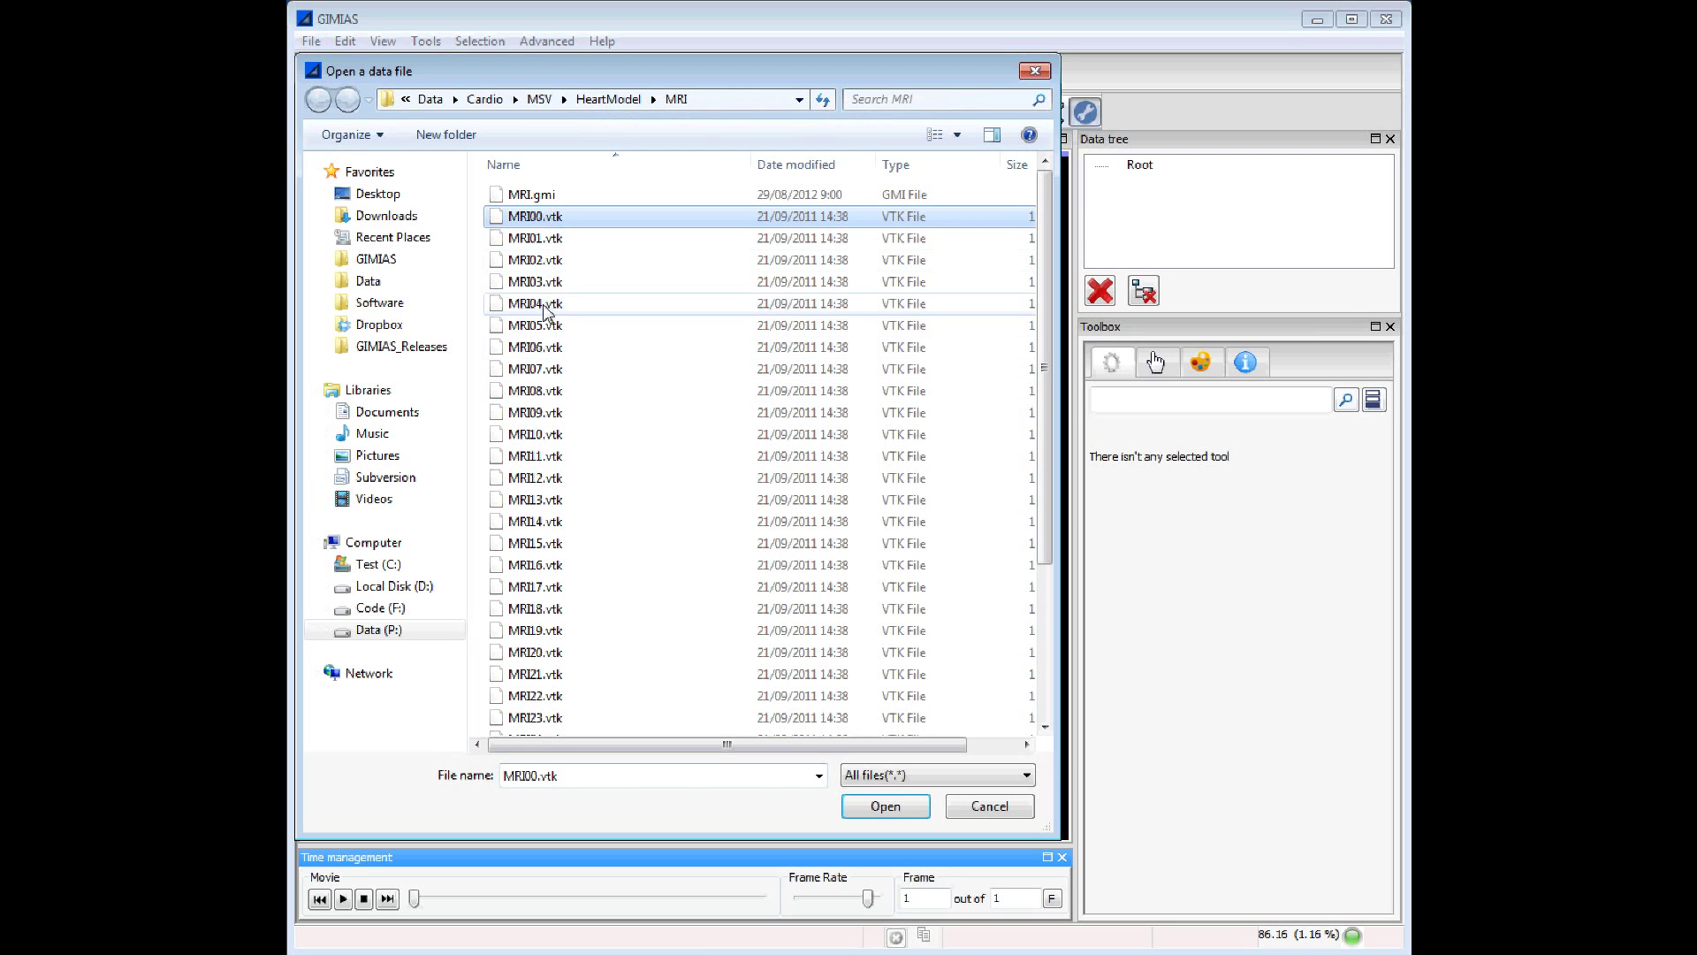
left_click(544, 305, "shift")
left_click(885, 806)
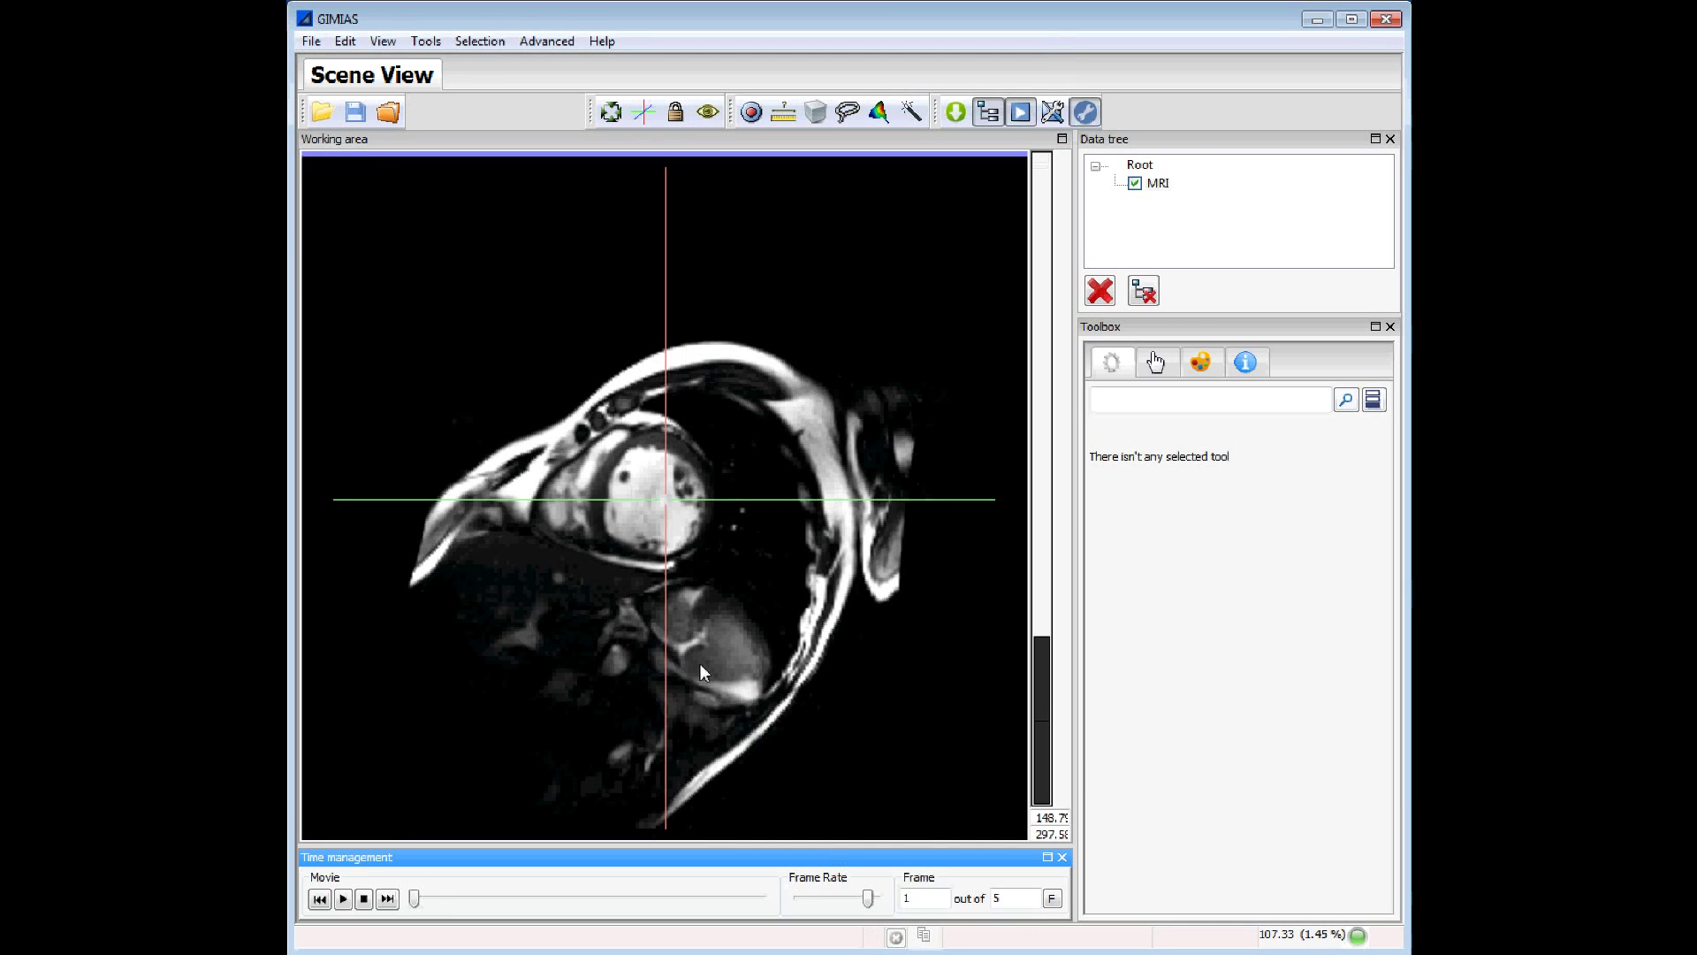
Zoom in and centre the heart, then start Interactive Segmentation
scroll(676, 500, "up", 5)
left_click_drag(681, 496, 671, 531)
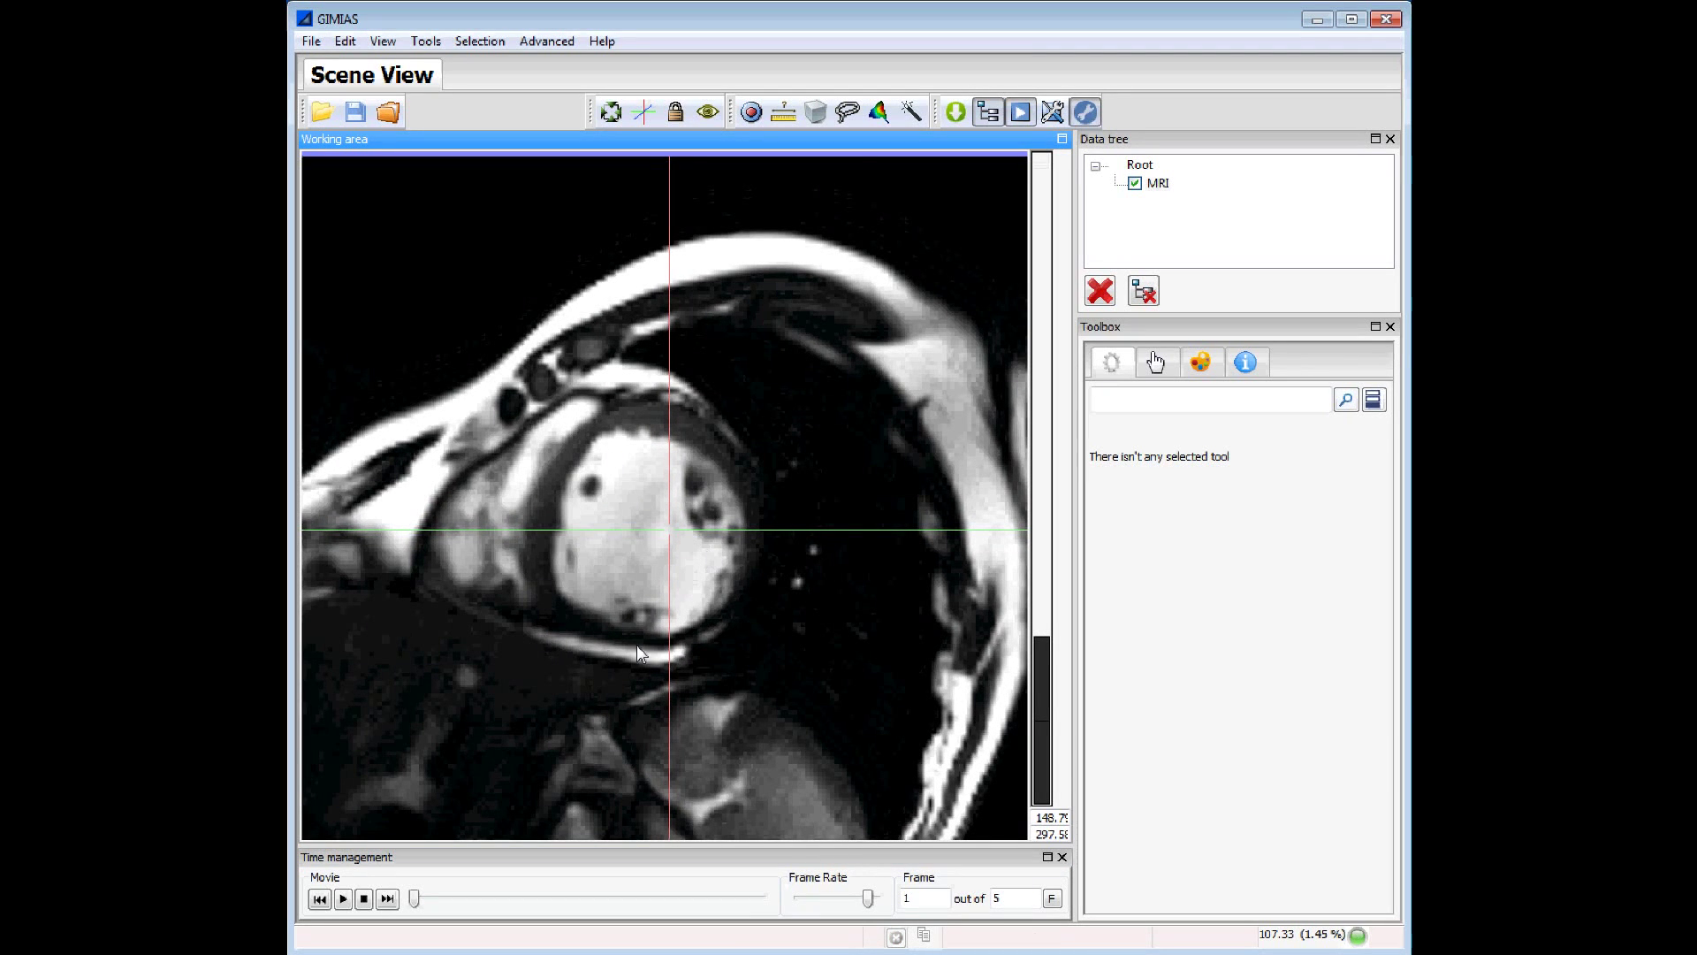
left_click(912, 111)
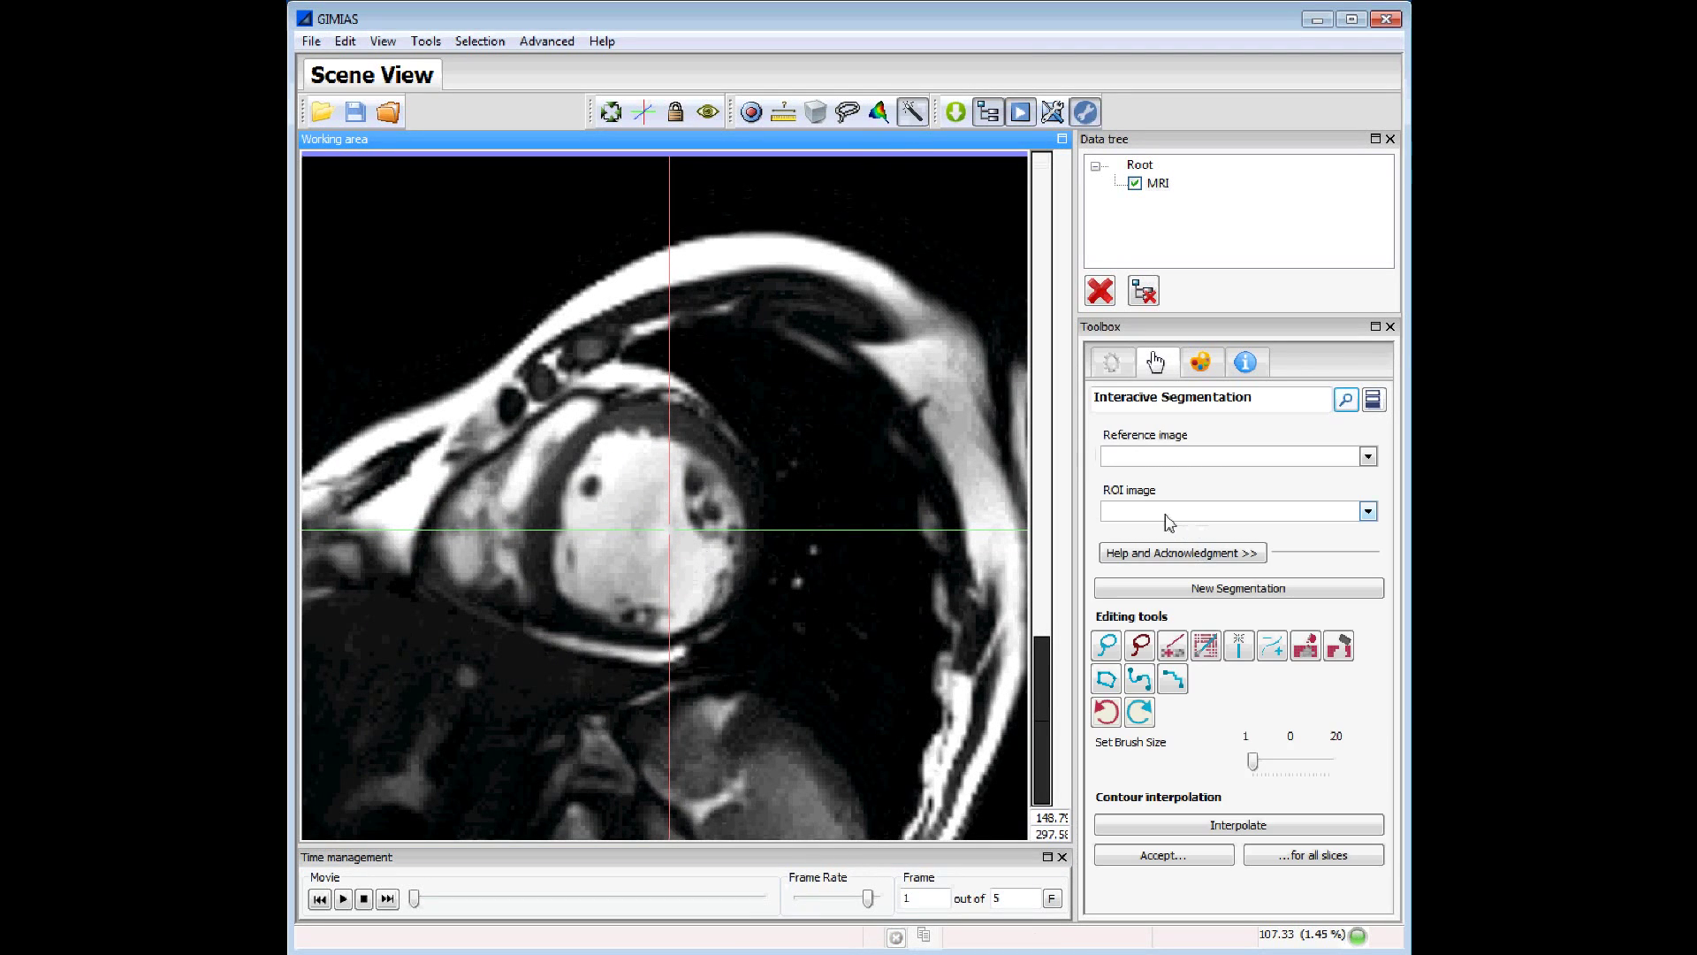
Set 2#MRI as the reference image and create a MaskImage with the polygon tool
left_click(1187, 457)
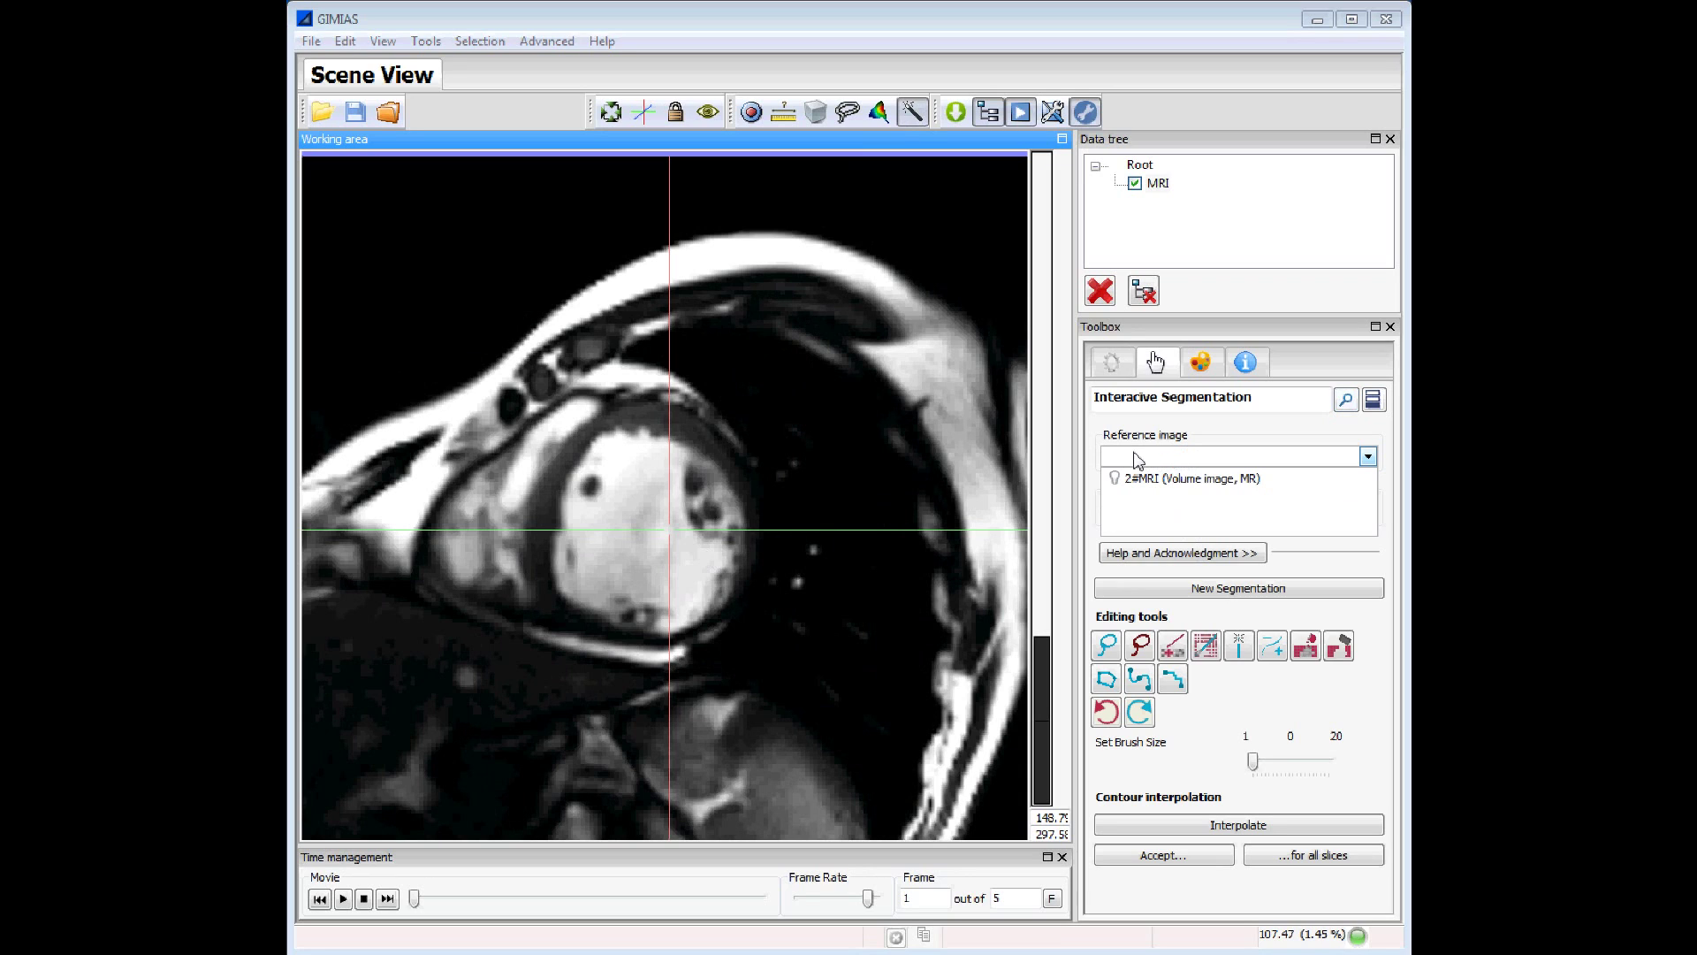
left_click(1142, 477)
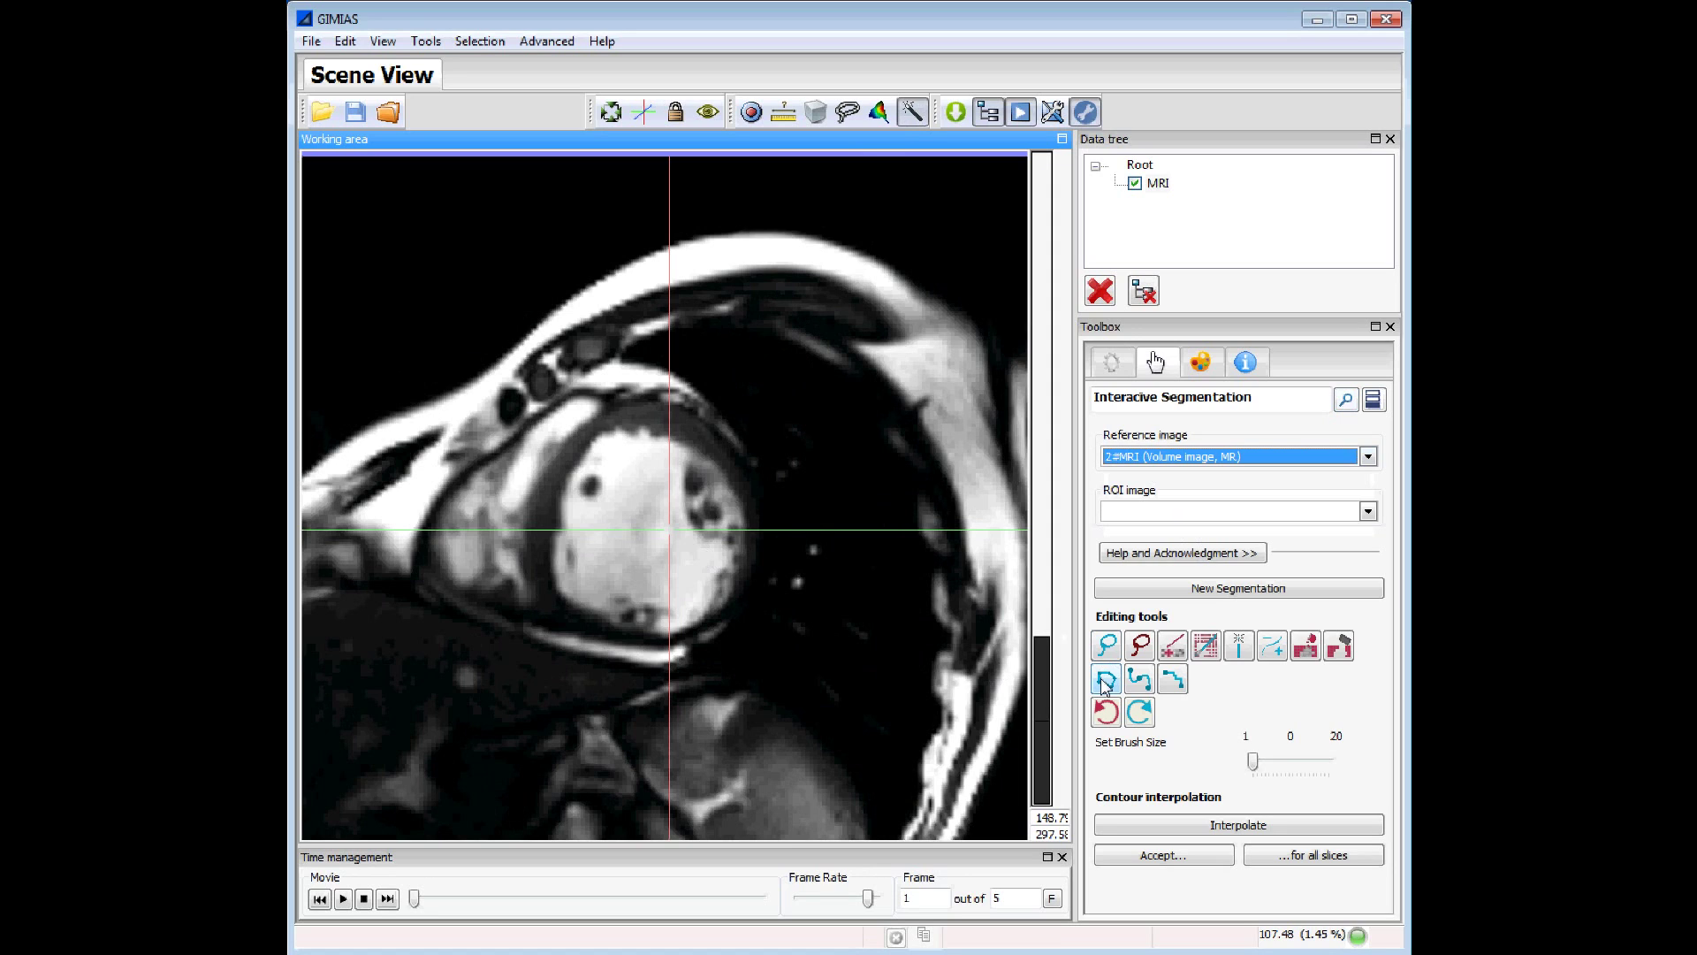
left_click(1108, 681)
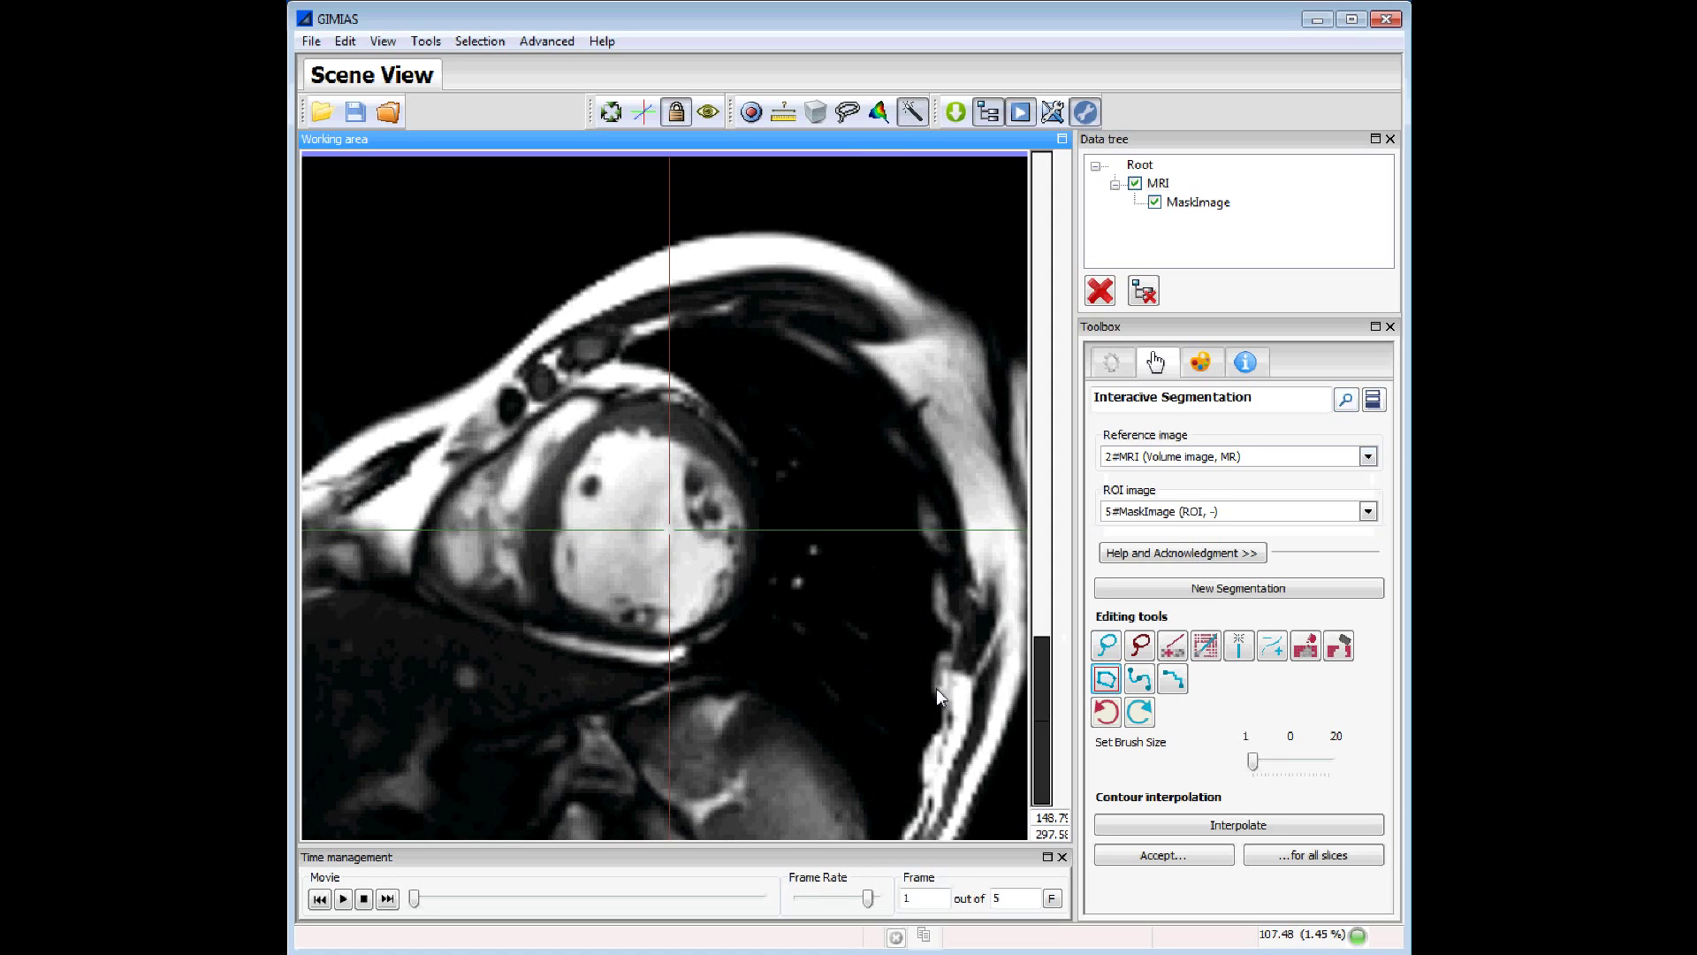
Place contour points along the lower, right and top walls of the ventricle cavity
left_click(603, 615, "shift")
left_click(662, 633, "shift")
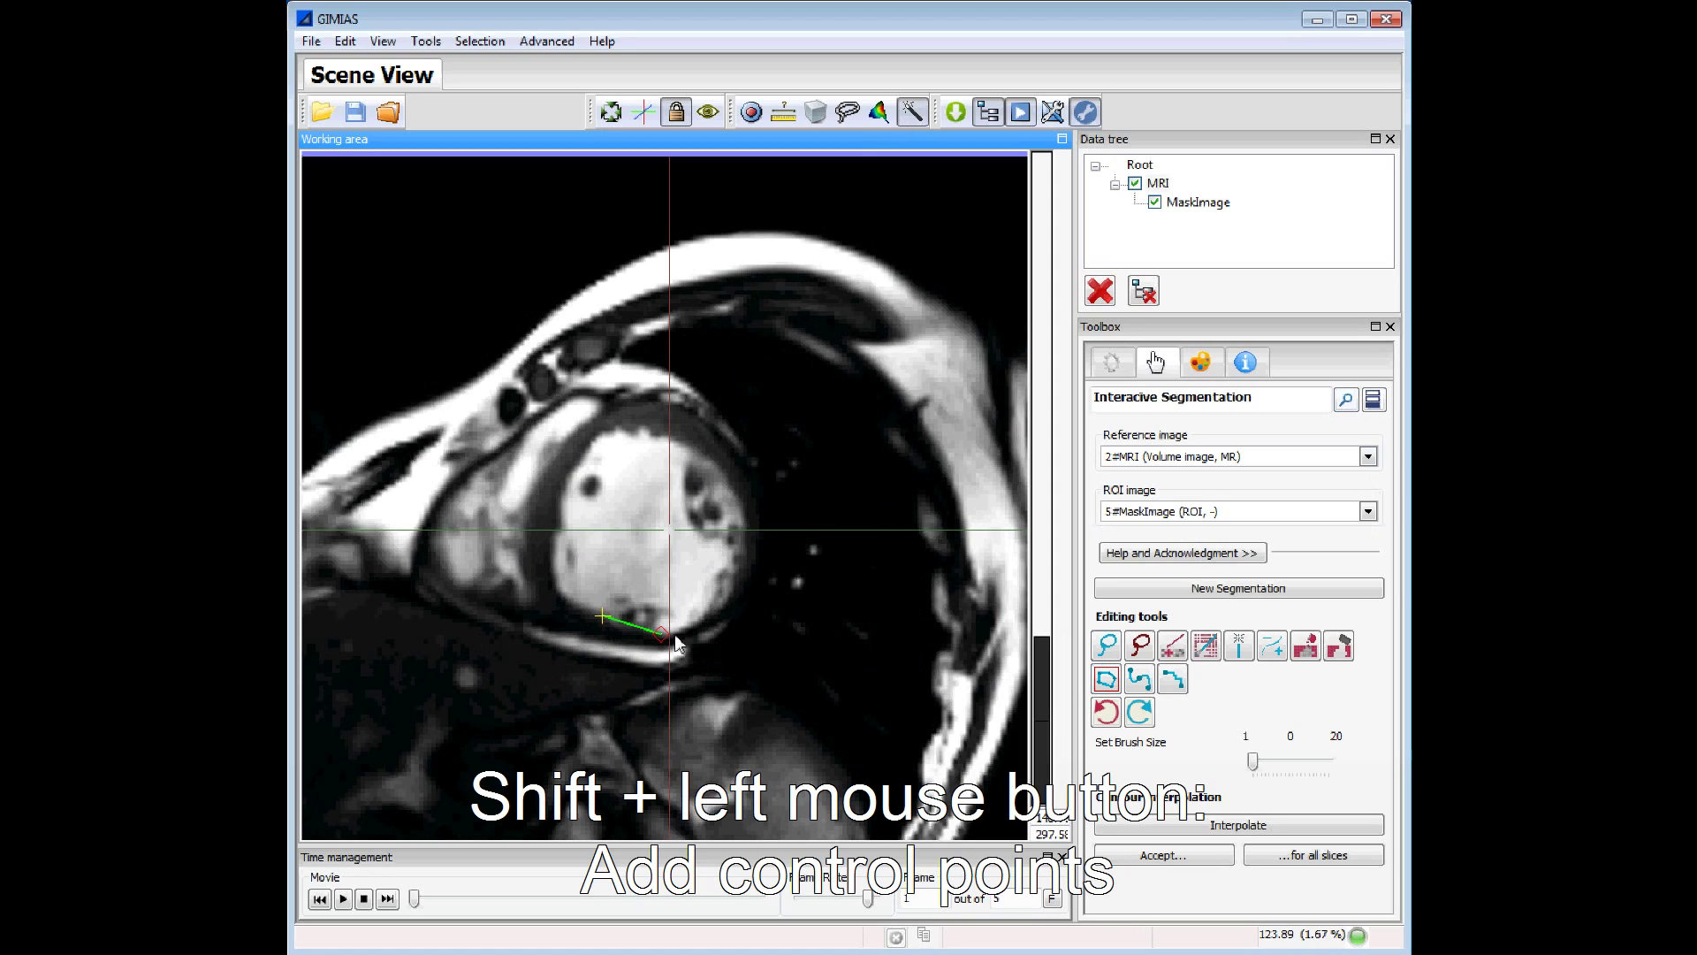
left_click(726, 604, "shift")
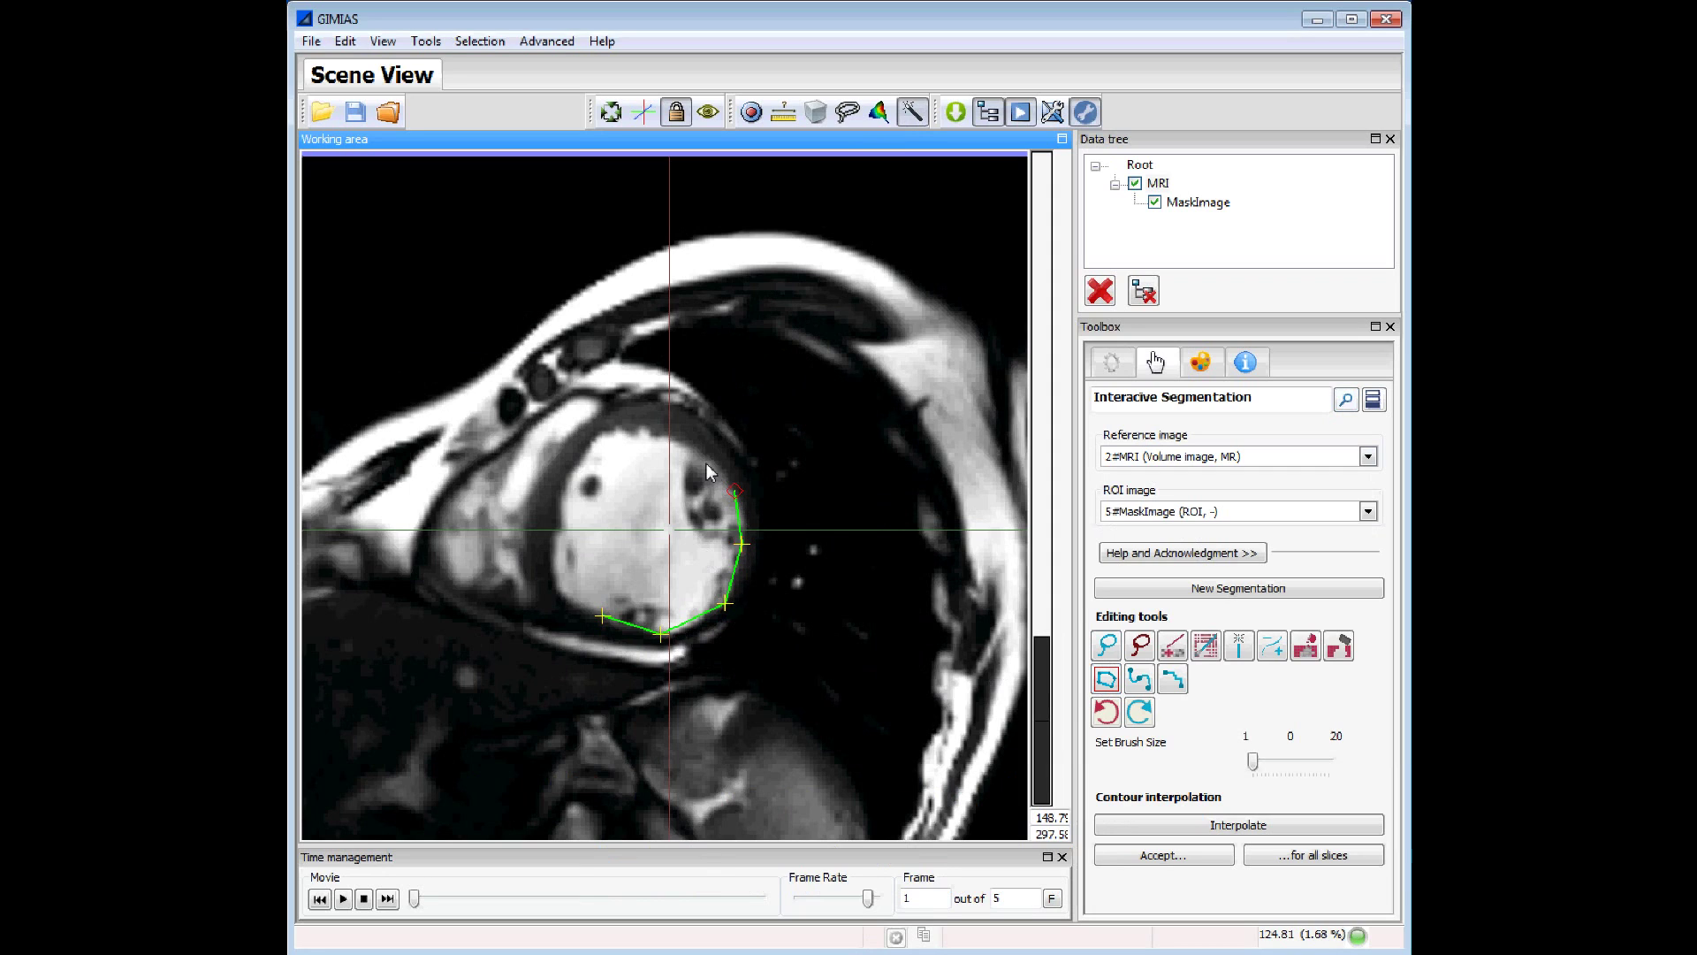
left_click(655, 431, "shift")
left_click(610, 422, "shift")
Close the outline along the left wall, fill it red, and show the tool's help
left_click(569, 472, "shift")
left_click(557, 526, "shift")
left_click(555, 579, "shift")
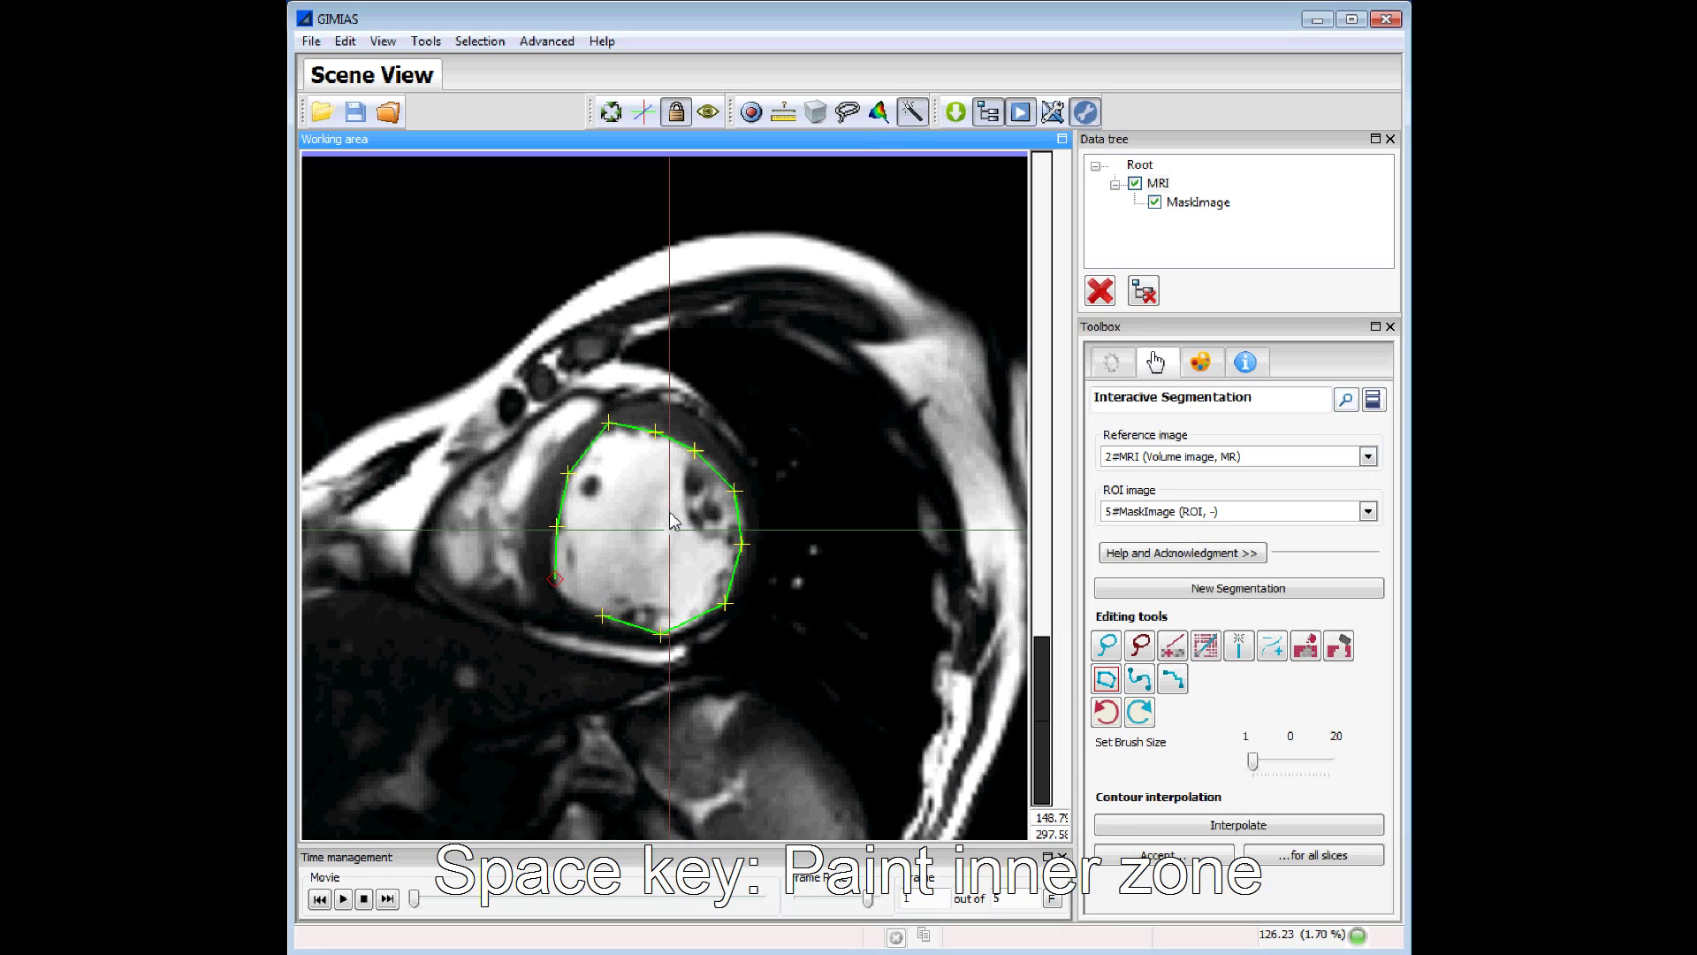
key("space")
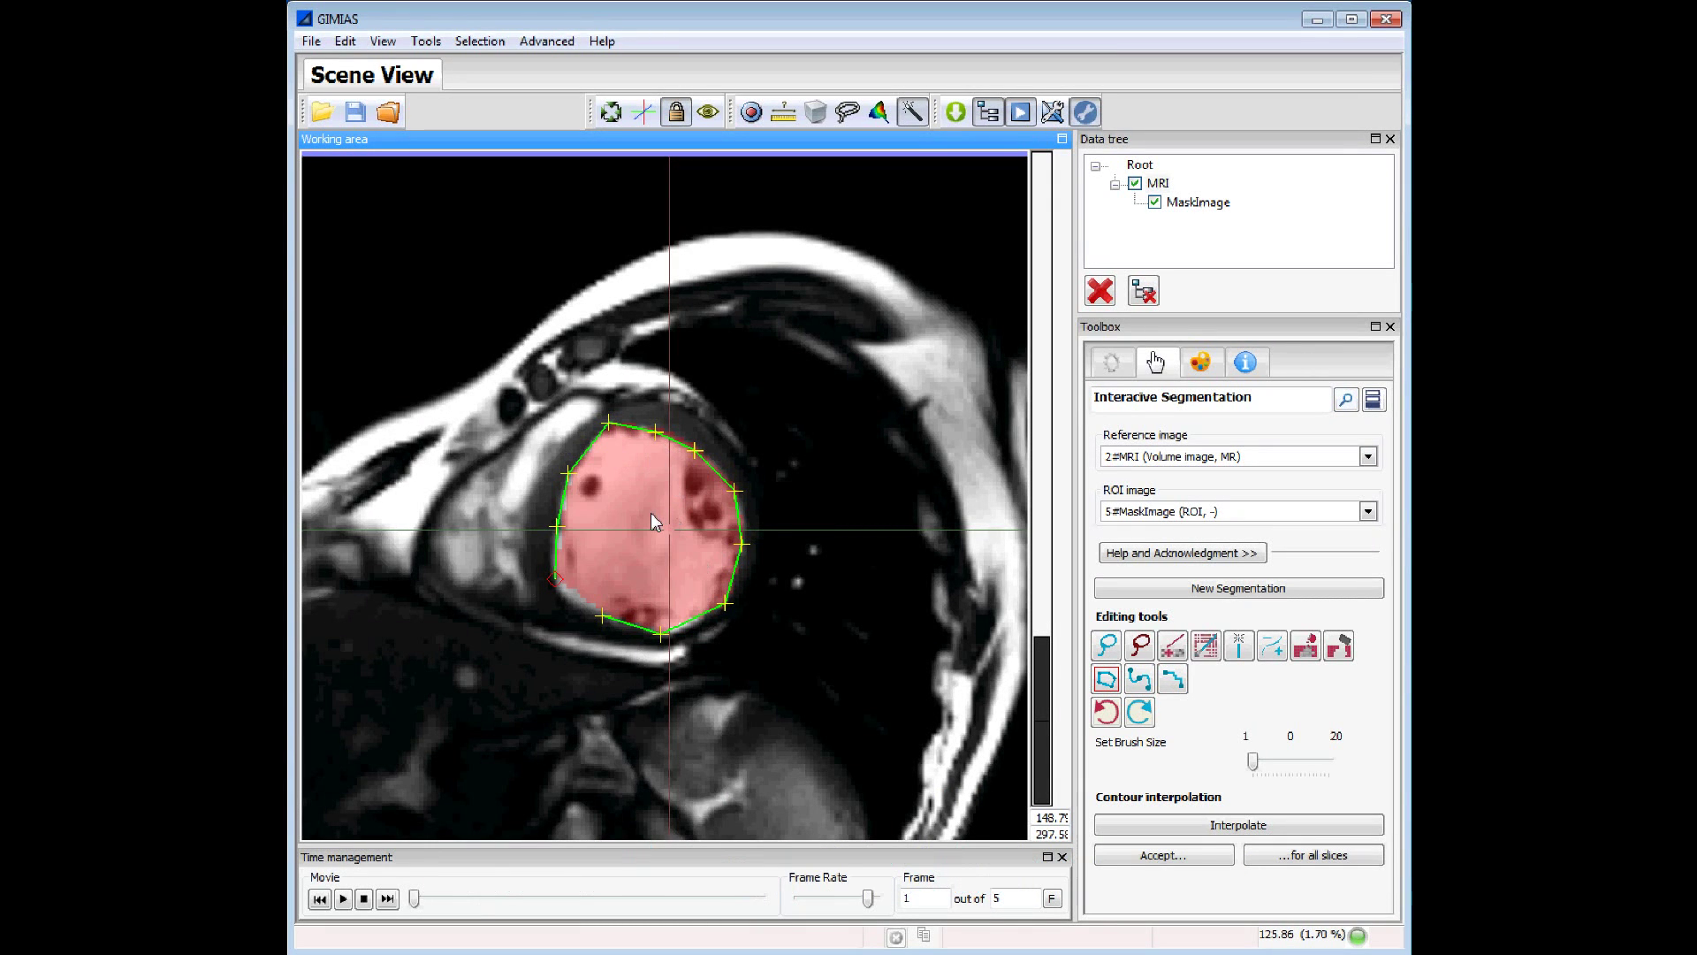
left_click(1178, 553)
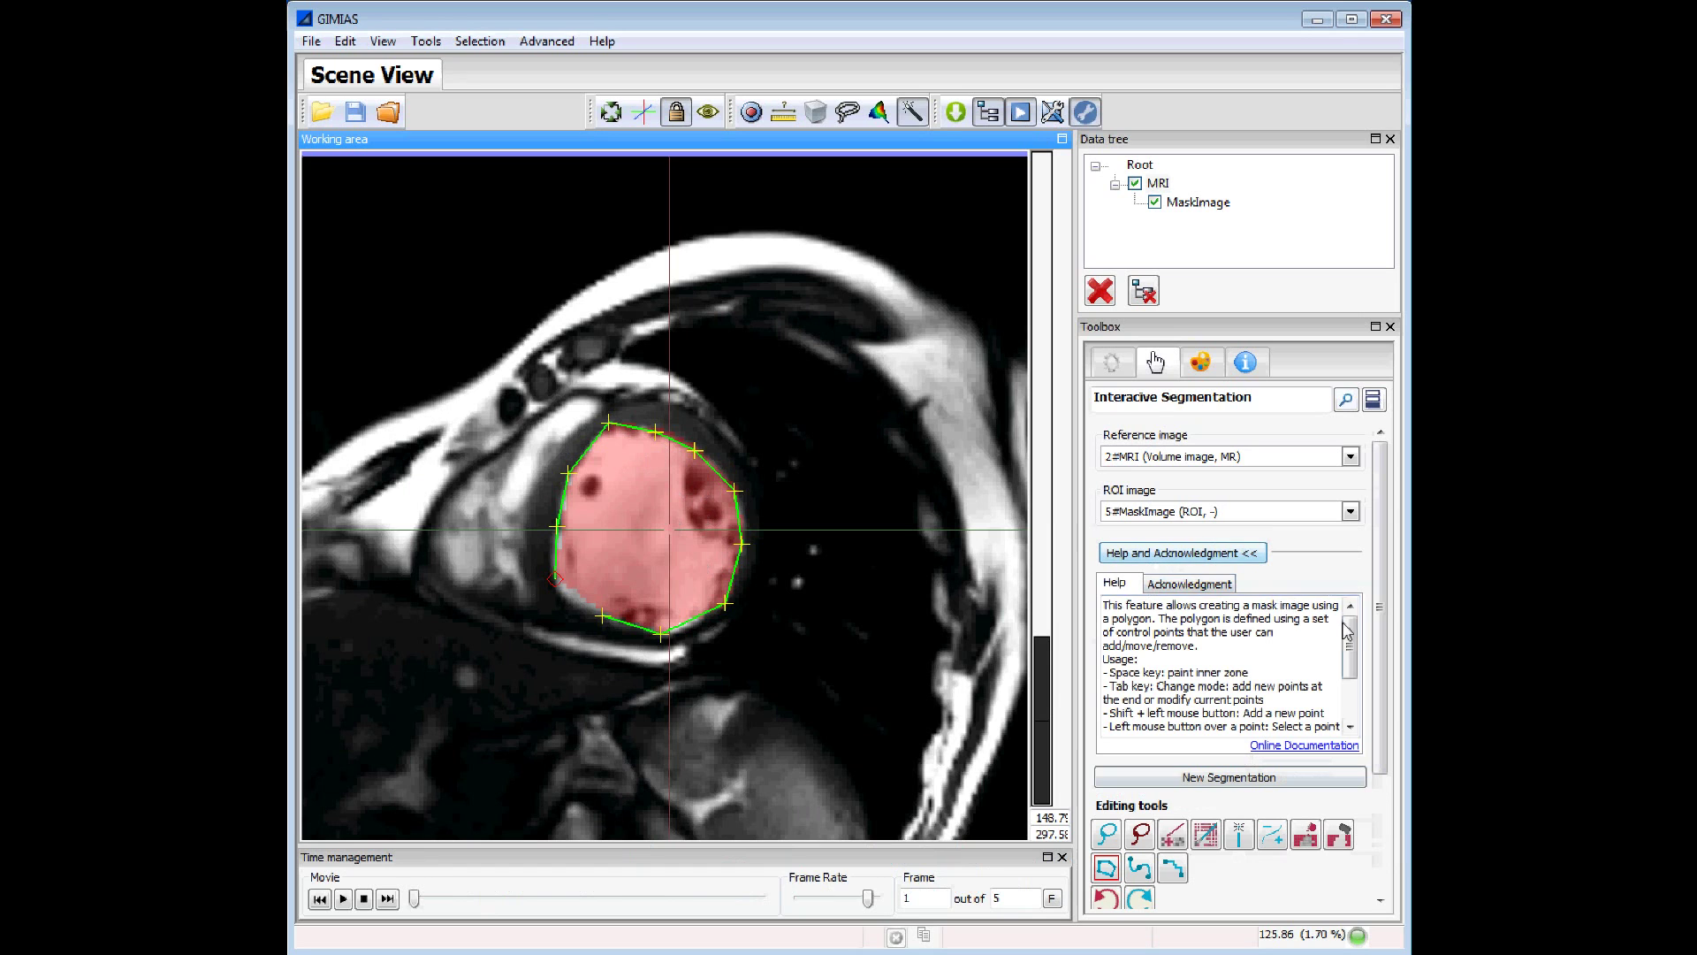
mouse_move(1351, 635)
left_mouse_down()
mouse_move(1355, 686)
mouse_move(1352, 621)
left_mouse_up()
left_click_drag(1110, 673, 1256, 670)
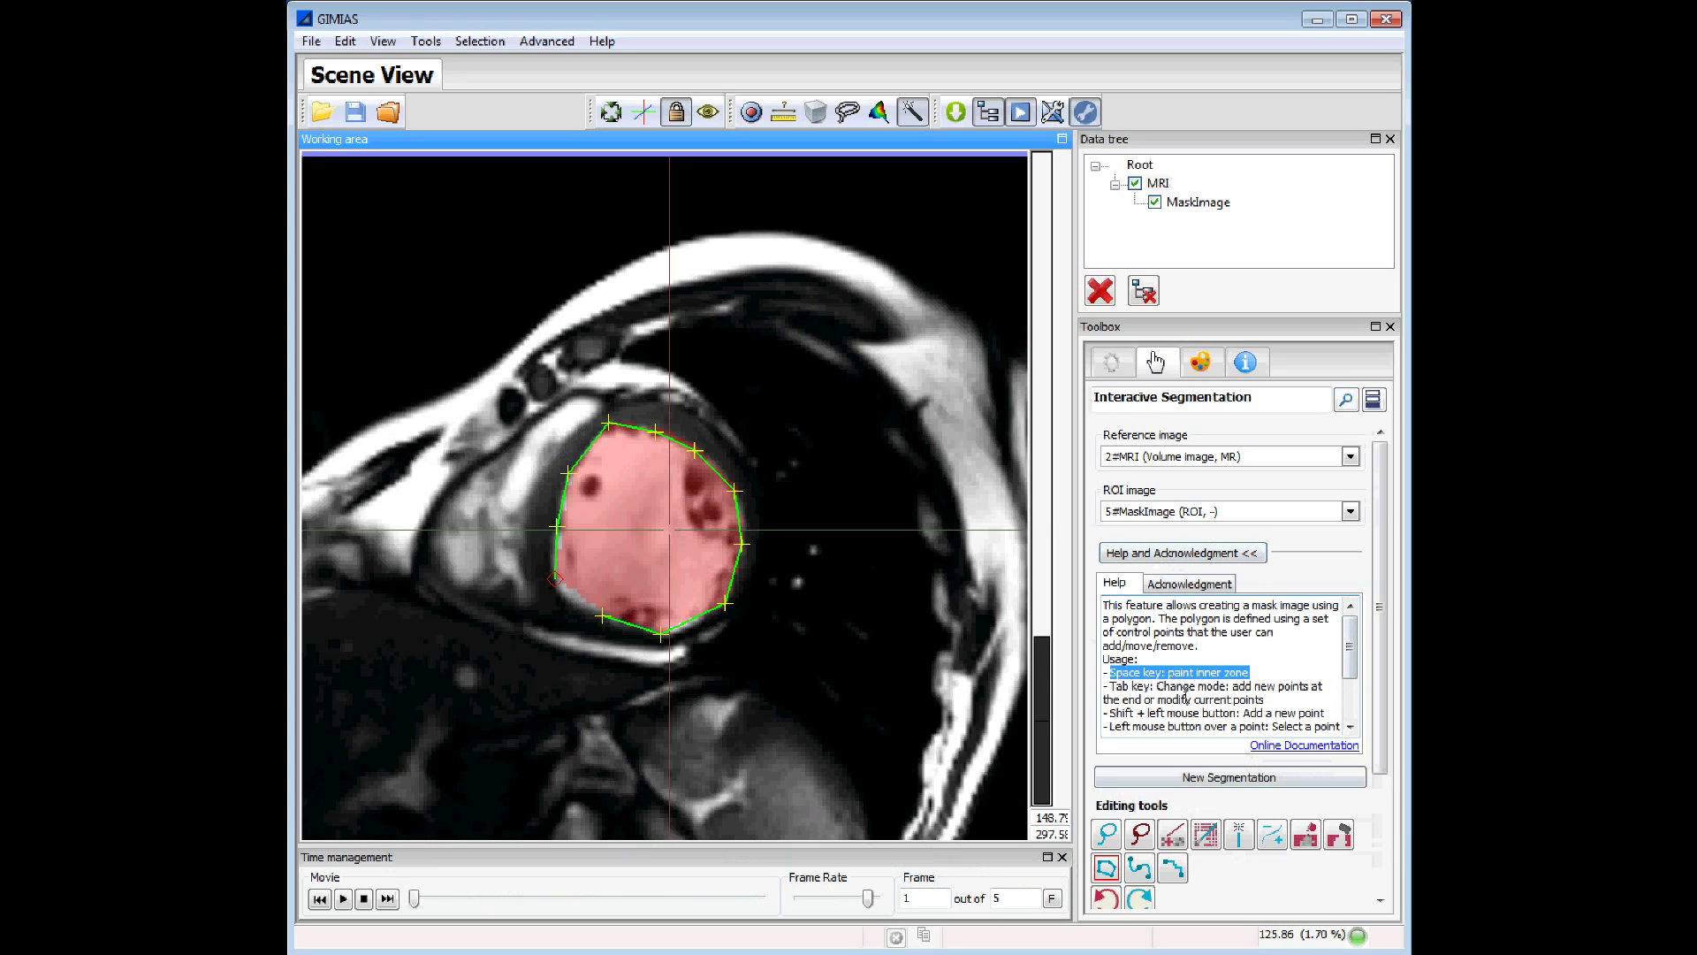
left_click_drag(1109, 713, 1324, 713)
left_click_drag(1110, 686, 1150, 686)
left_click(803, 628)
Nudge the upper-right control point outward and add a new point on the lower-left edge
key("Tab")
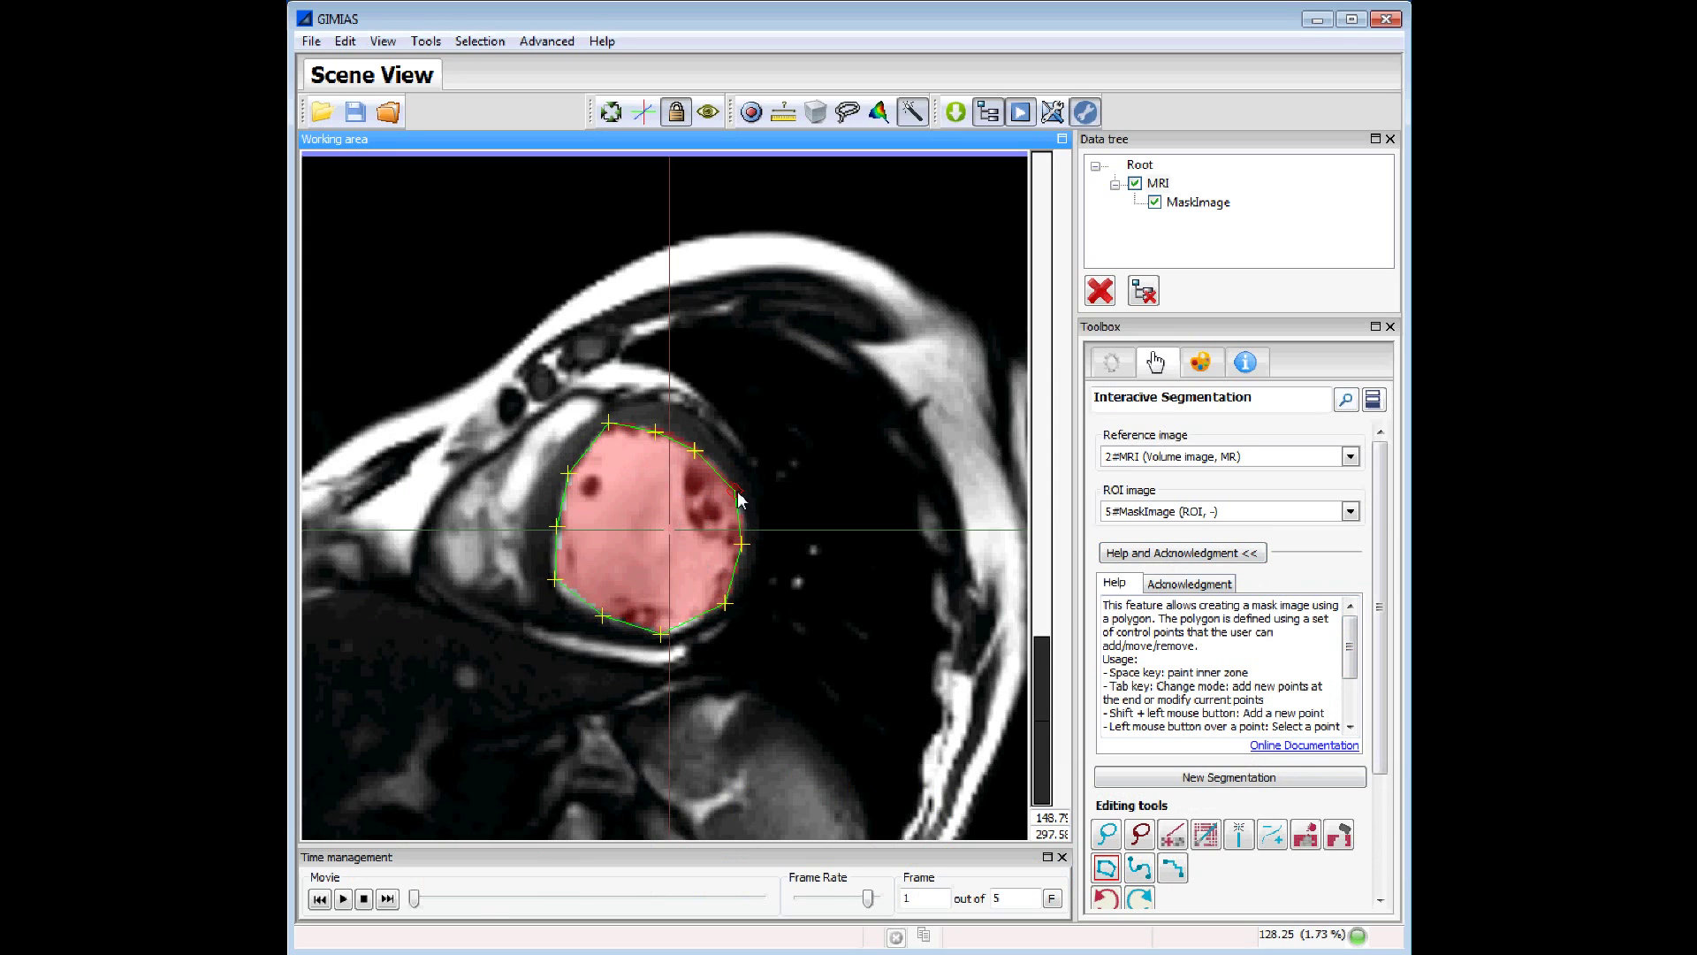
left_click(700, 455)
left_click_drag(697, 458, 706, 457)
left_click(559, 614, "shift")
left_click_drag(561, 616, 575, 607)
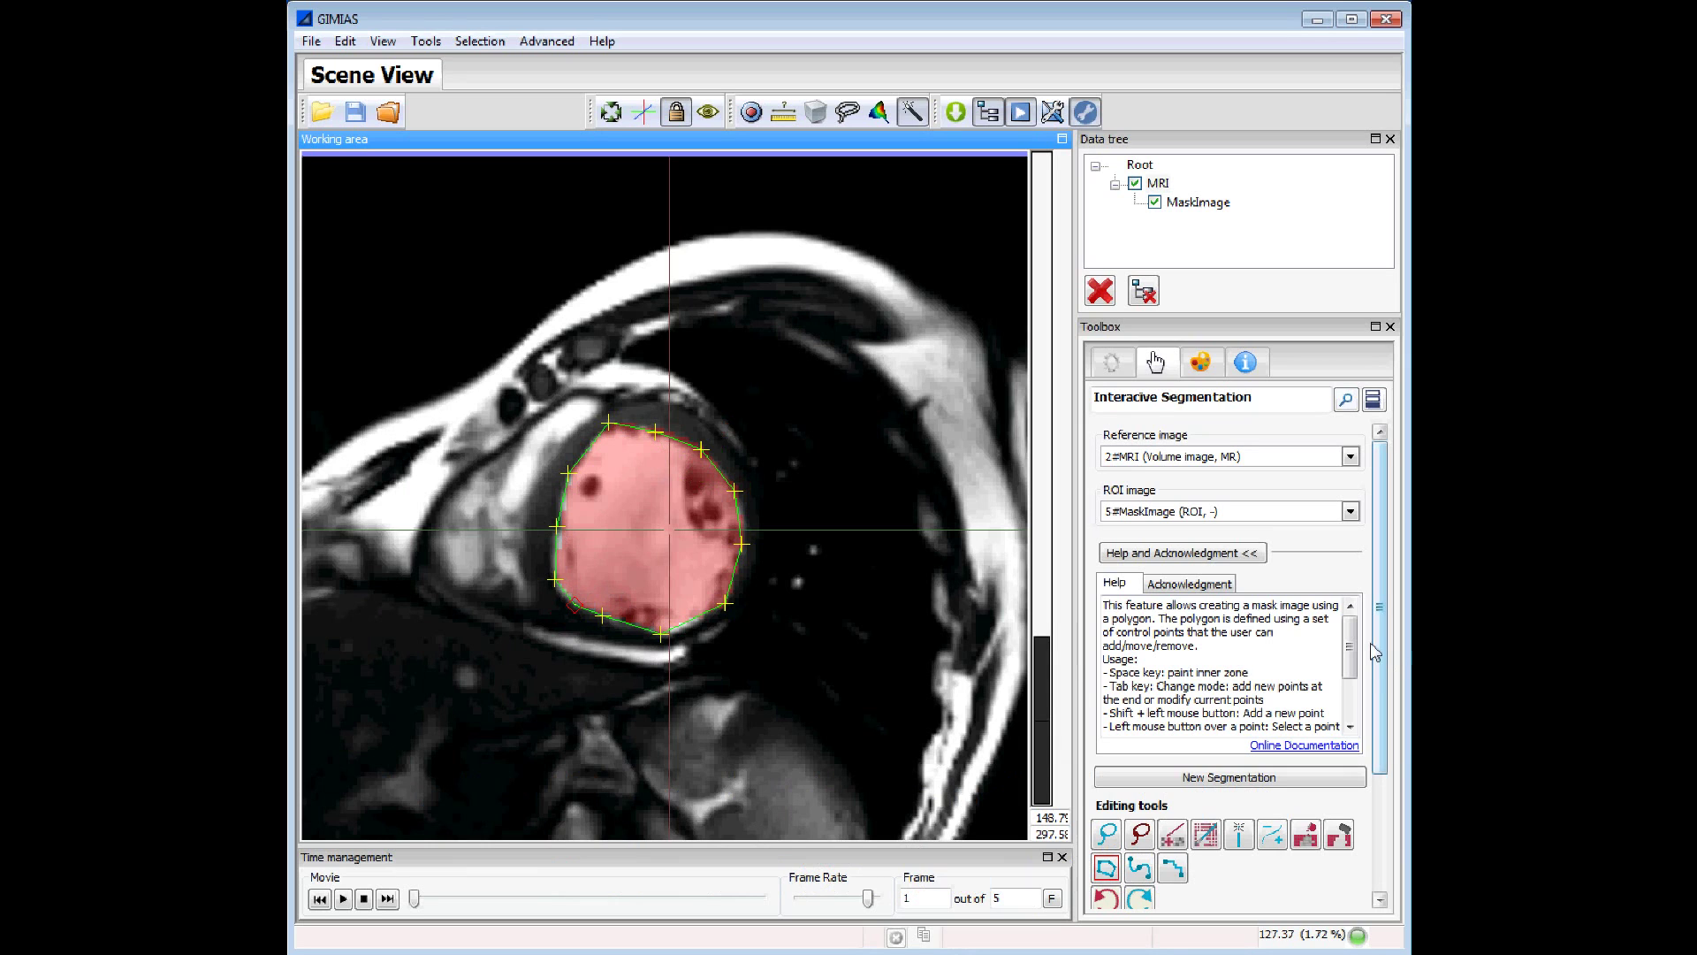
left_click_drag(1349, 647, 1349, 683)
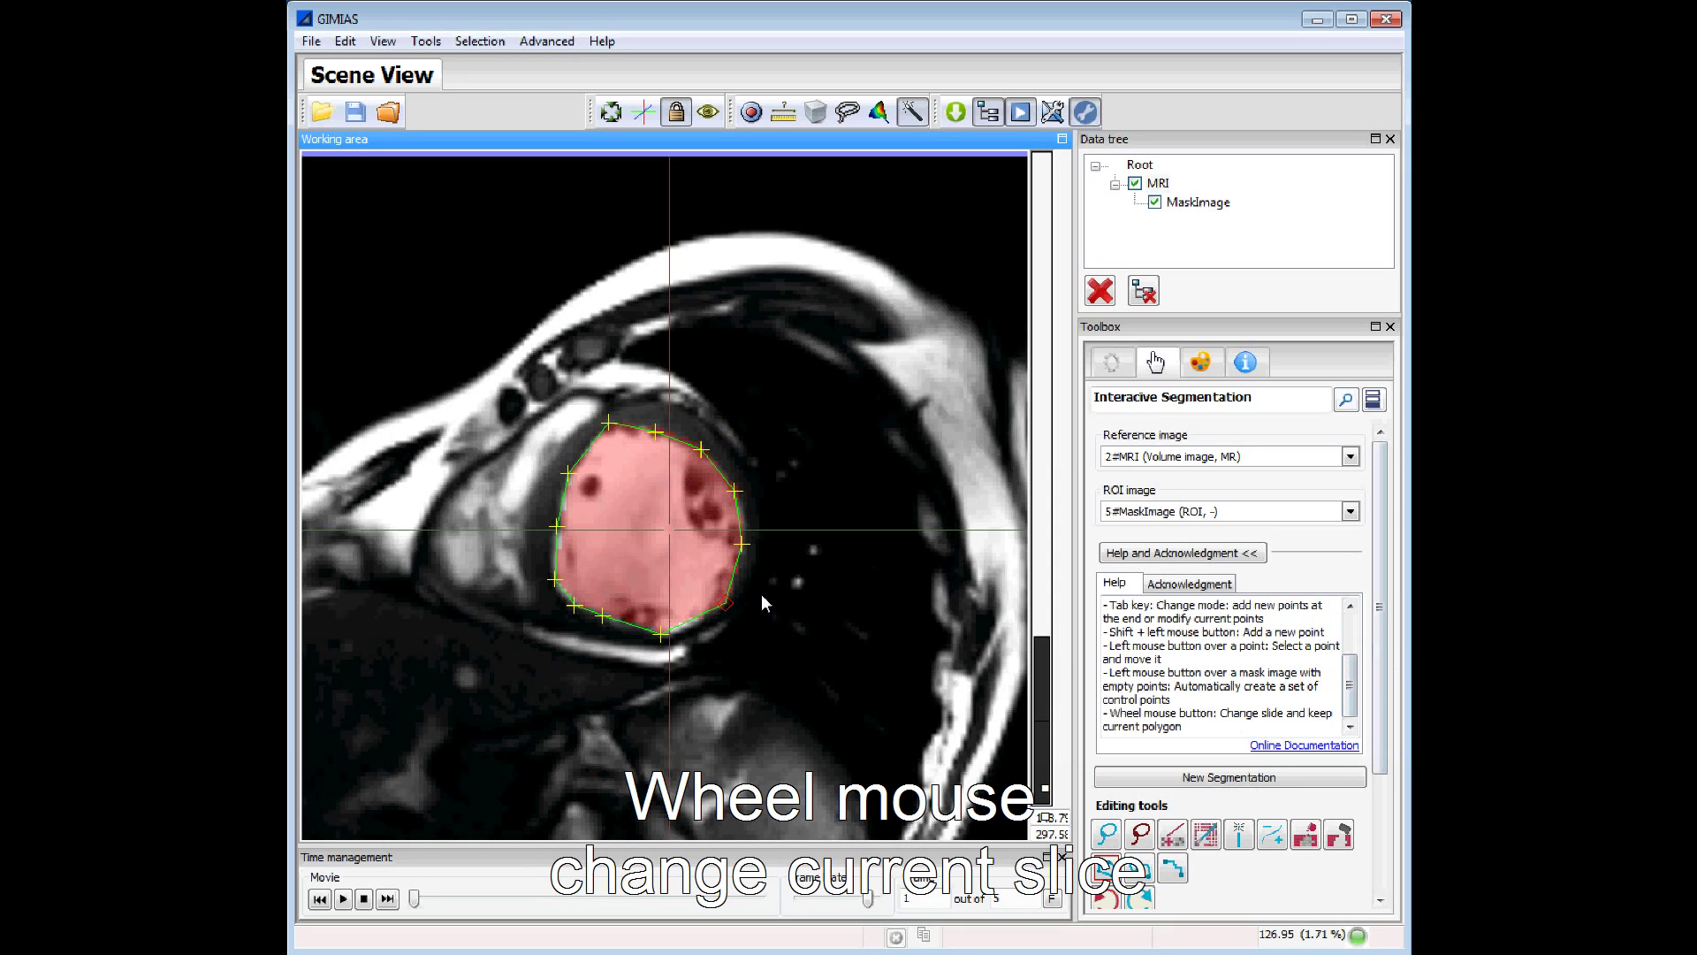
On the next slice, drag the polygon's right, upper and left points onto the cavity wall
scroll(761, 594, "down", 1)
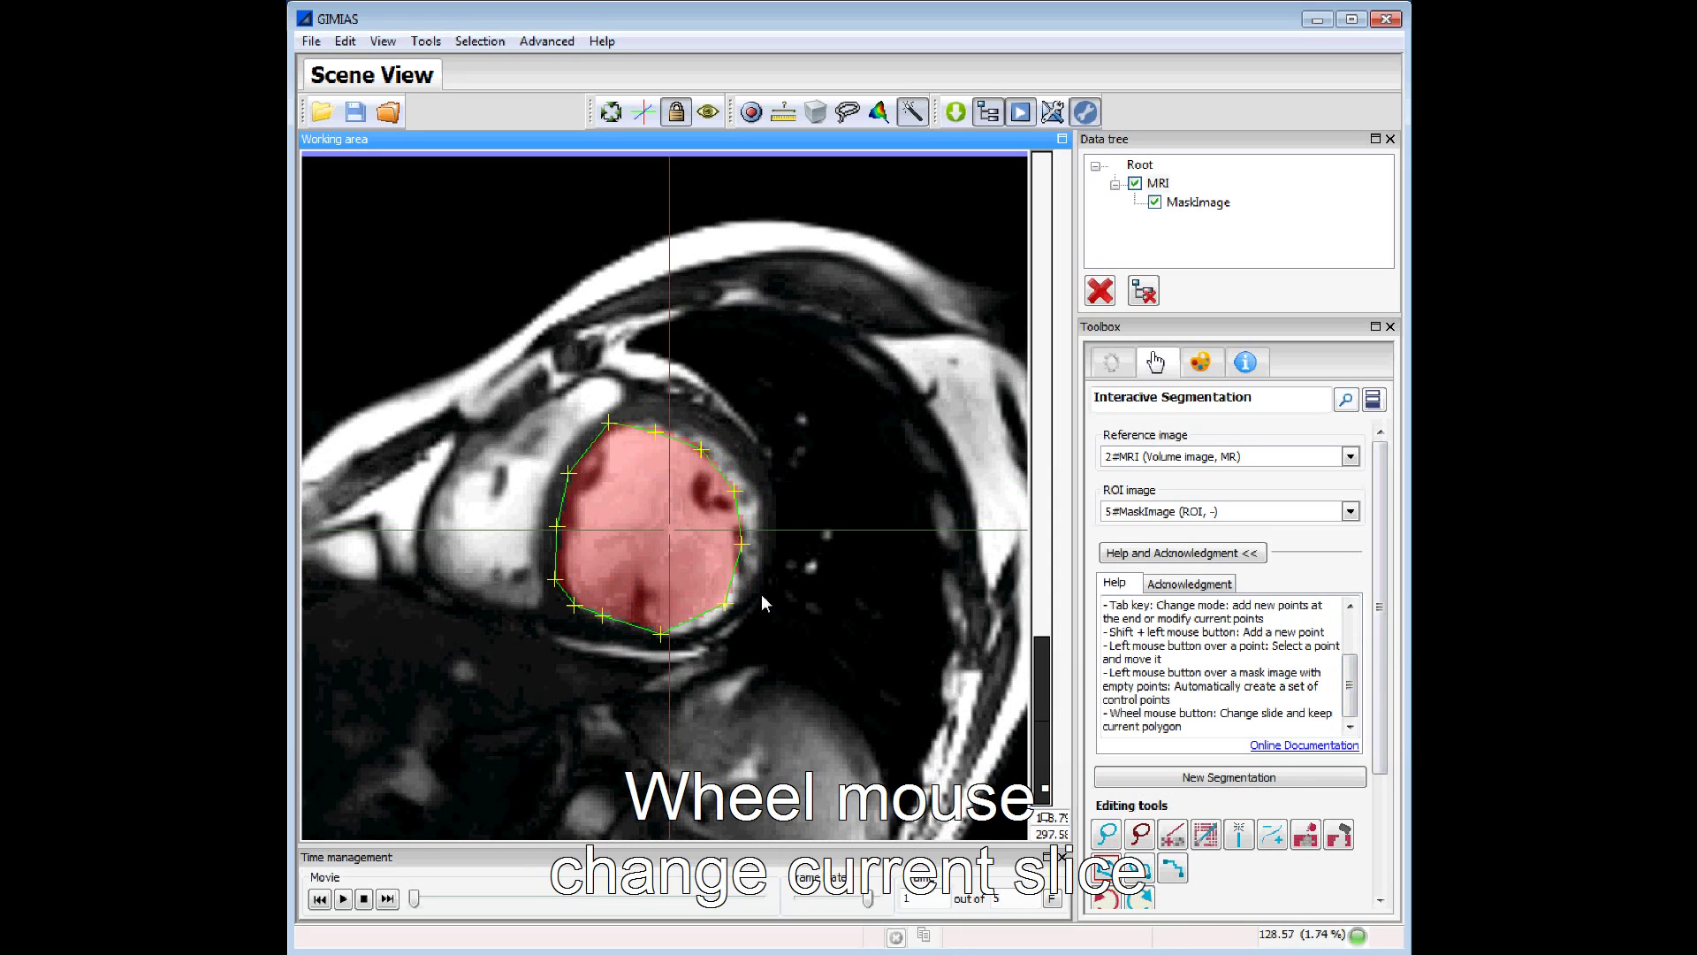
left_click(741, 544)
left_click_drag(741, 544, 762, 547)
left_click(726, 605)
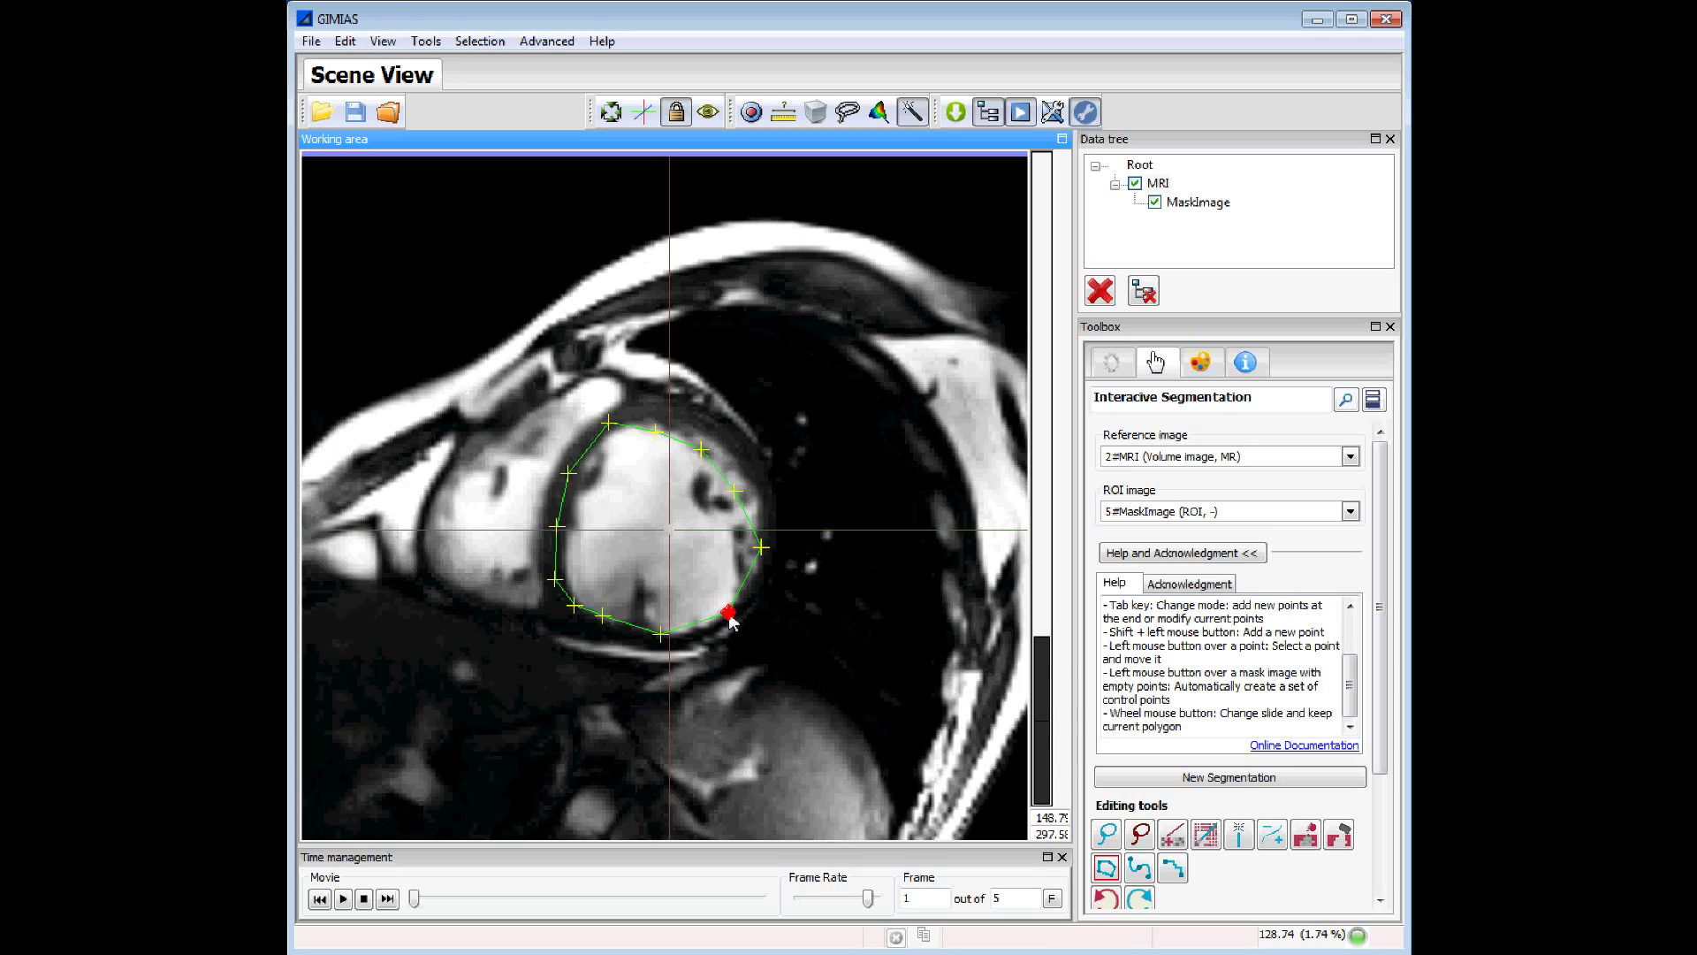
mouse_move(737, 493)
left_mouse_down()
mouse_move(760, 490)
mouse_move(704, 454)
mouse_move(718, 443)
left_mouse_up()
left_click_drag(569, 473, 567, 577)
left_click(555, 580)
Fill the reshaped polygon red and delete two redundant lower-left points
left_click(659, 580)
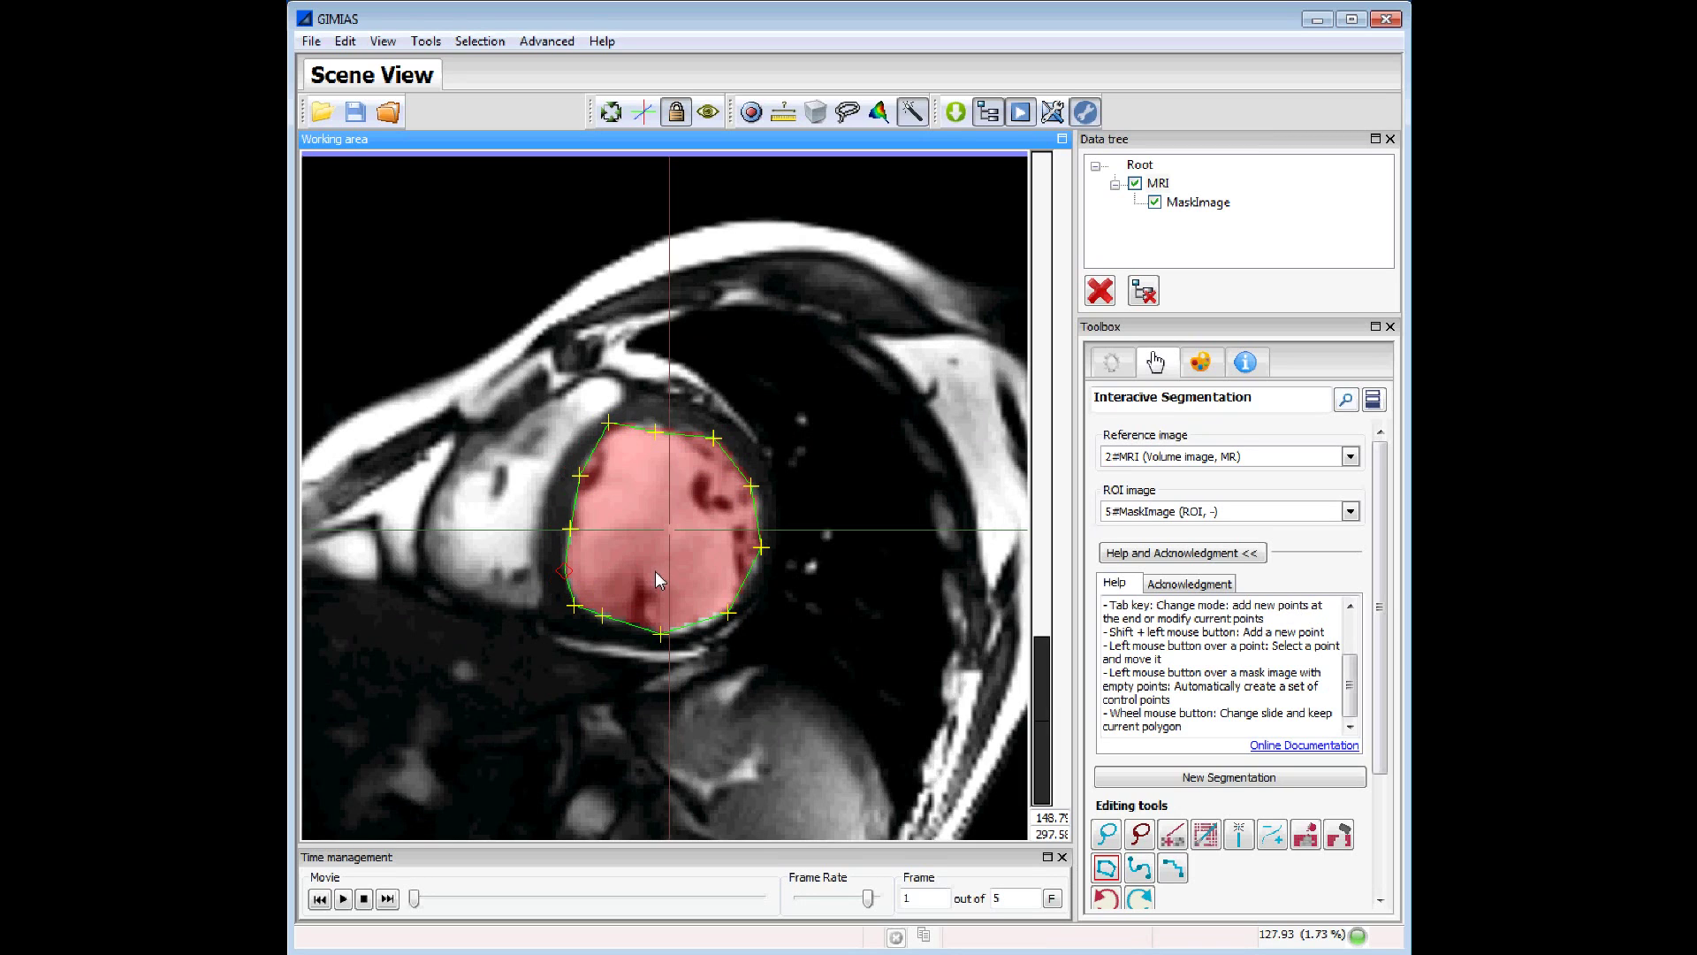
left_click(601, 619)
key("Delete")
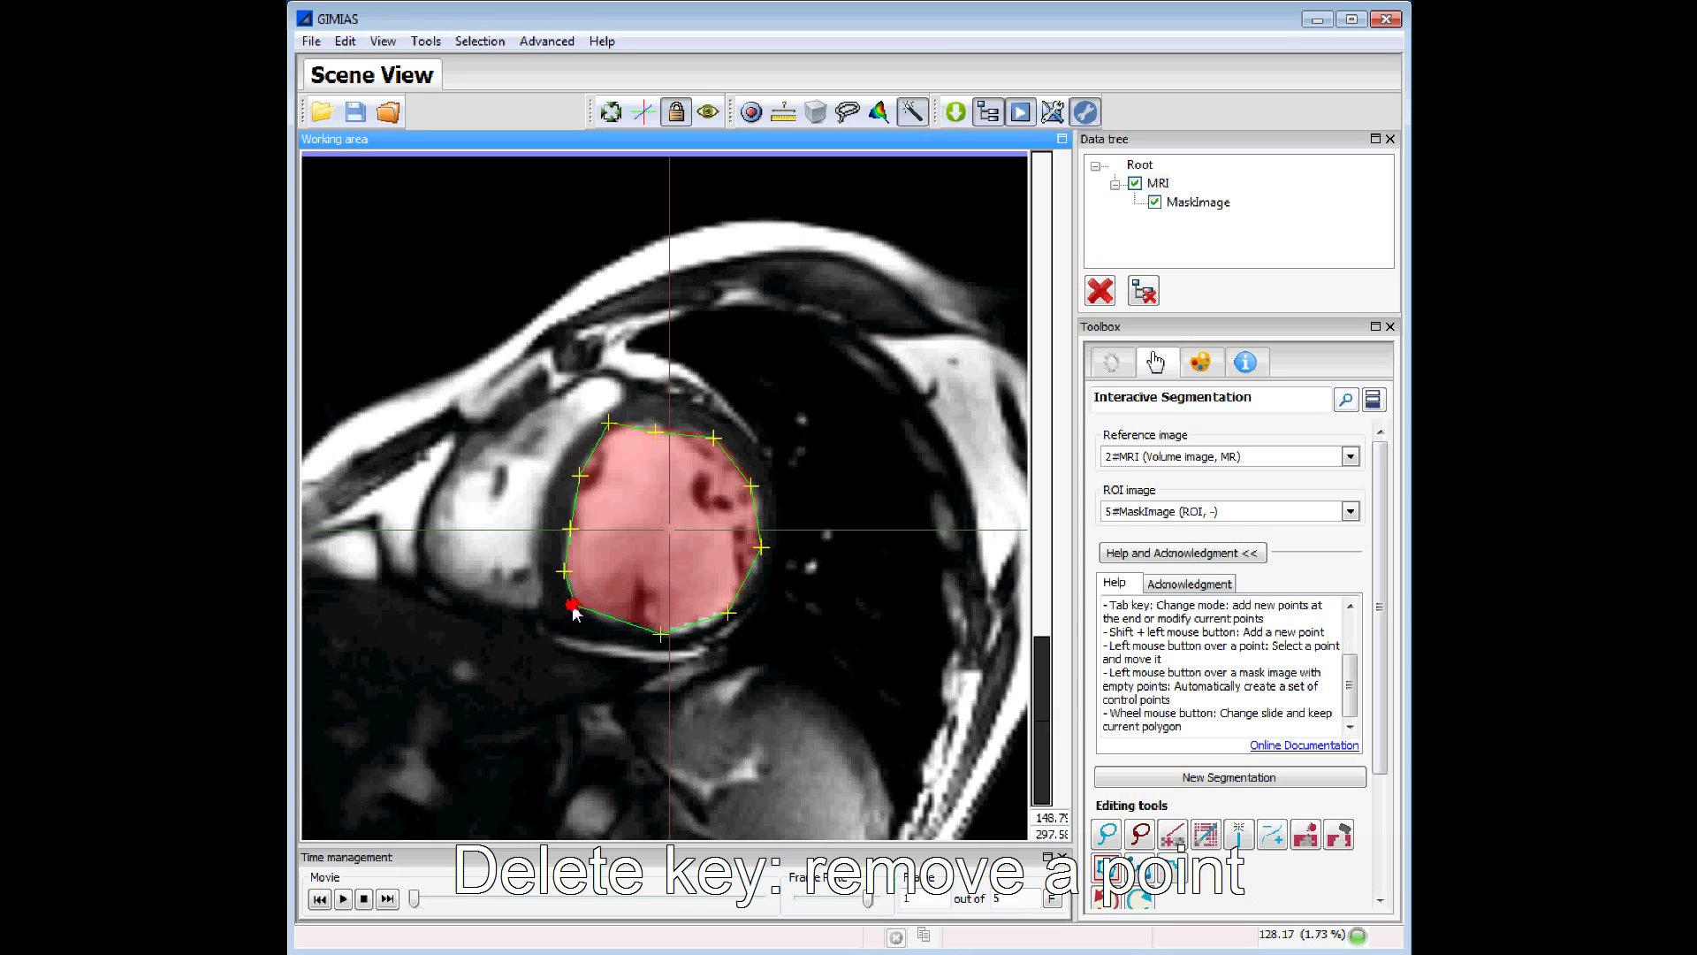
key("Delete")
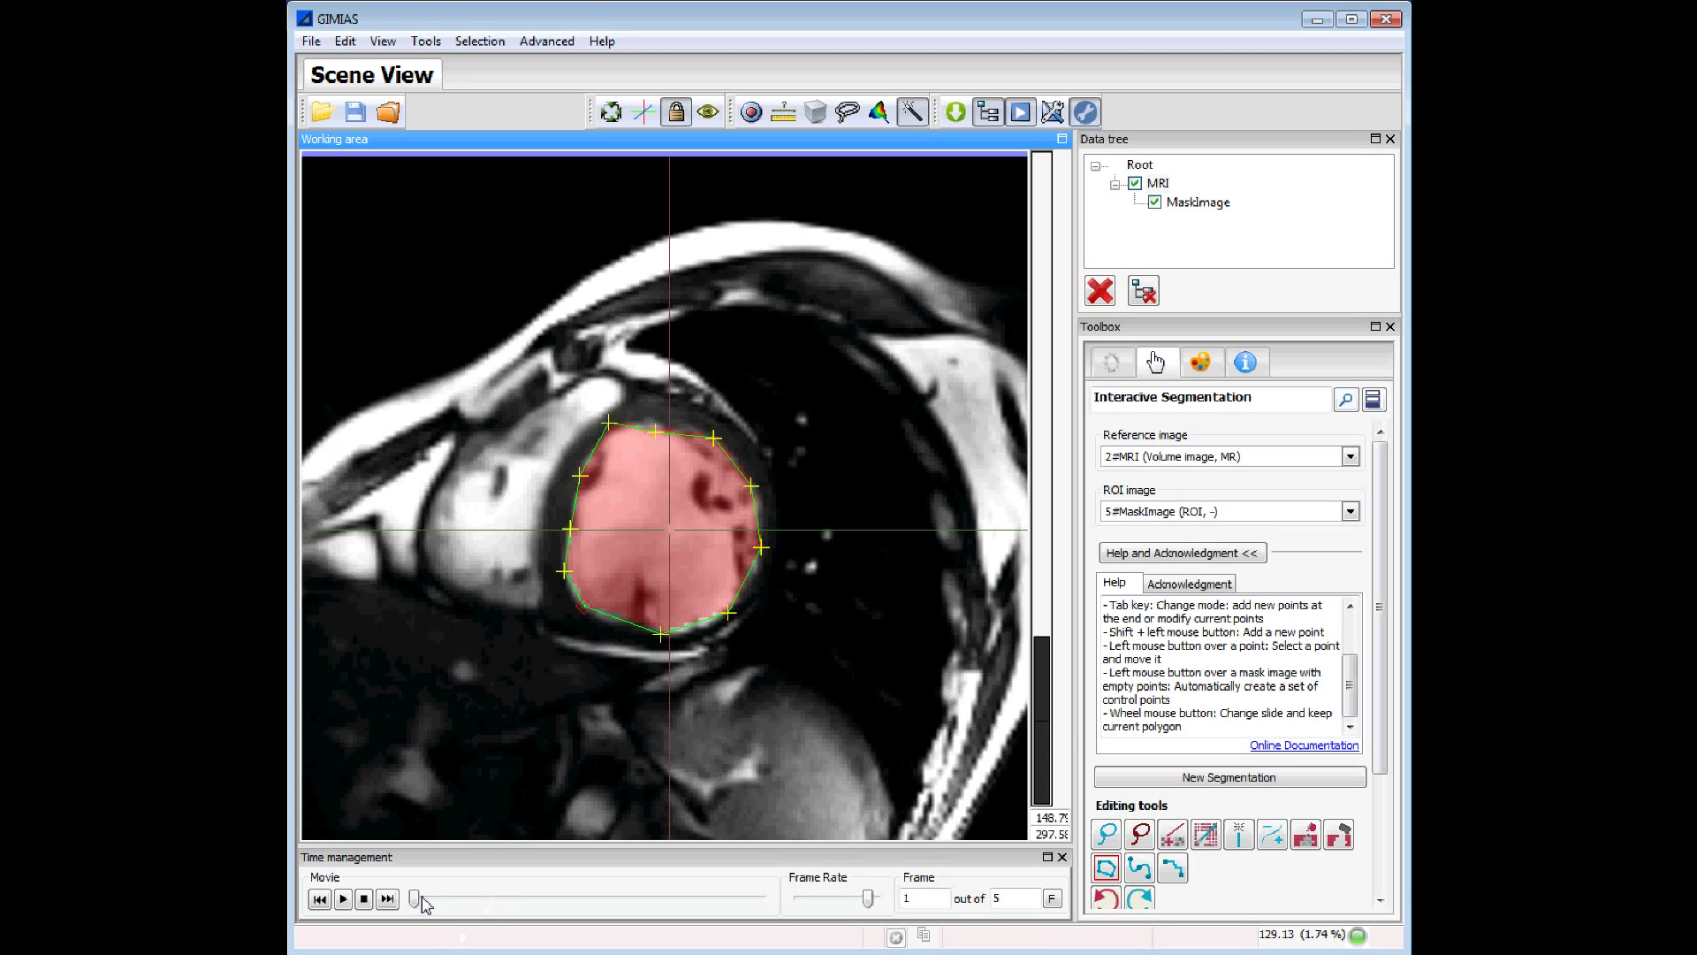
On time frame 2, restore the contour and fit its top and right points to the wall
left_click_drag(416, 903, 482, 906)
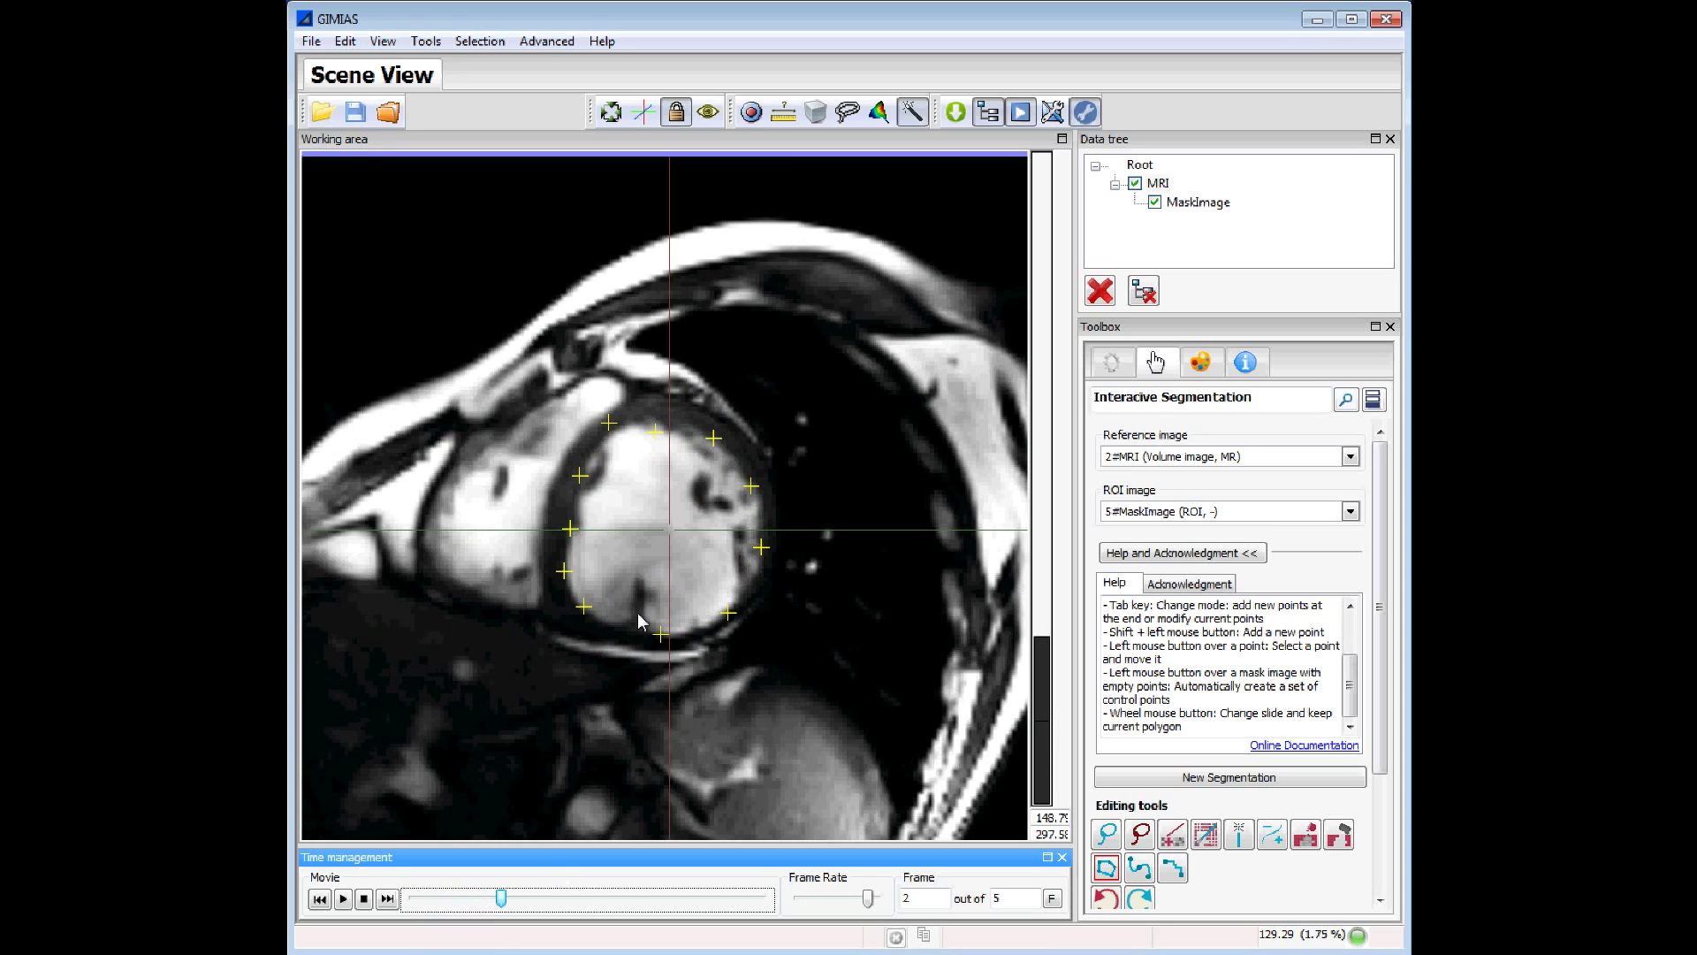
left_click(784, 638)
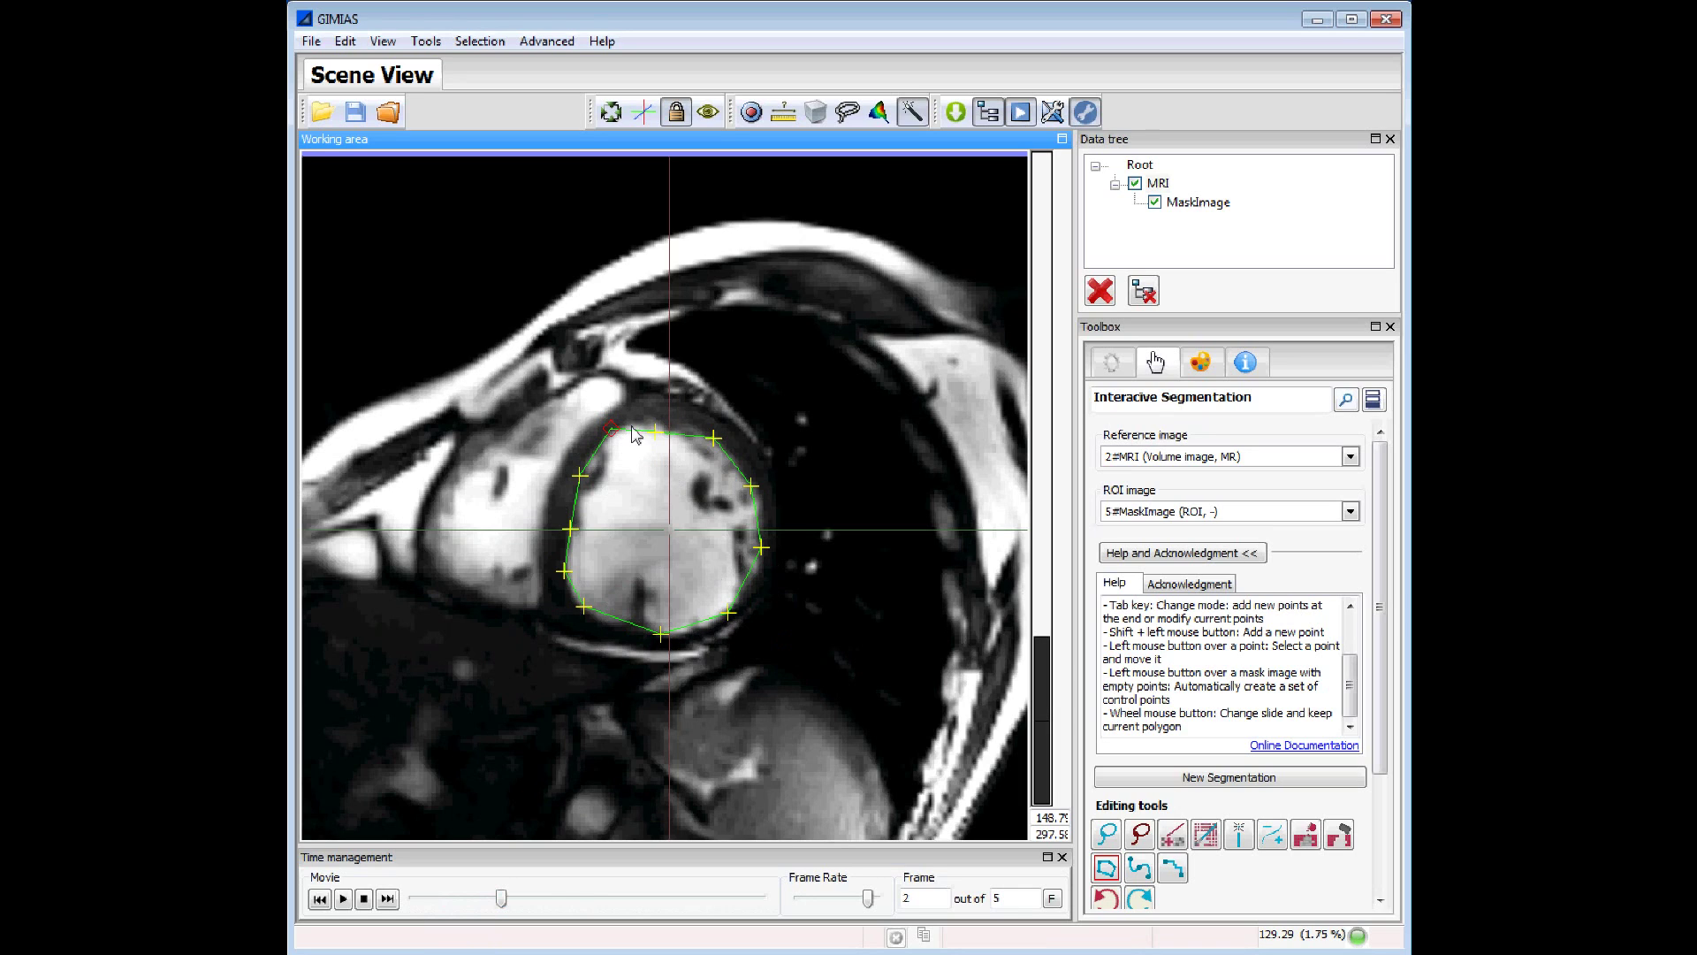
left_click_drag(655, 441, 653, 434)
mouse_move(762, 549)
left_mouse_down()
mouse_move(760, 573)
mouse_move(765, 560)
left_mouse_up()
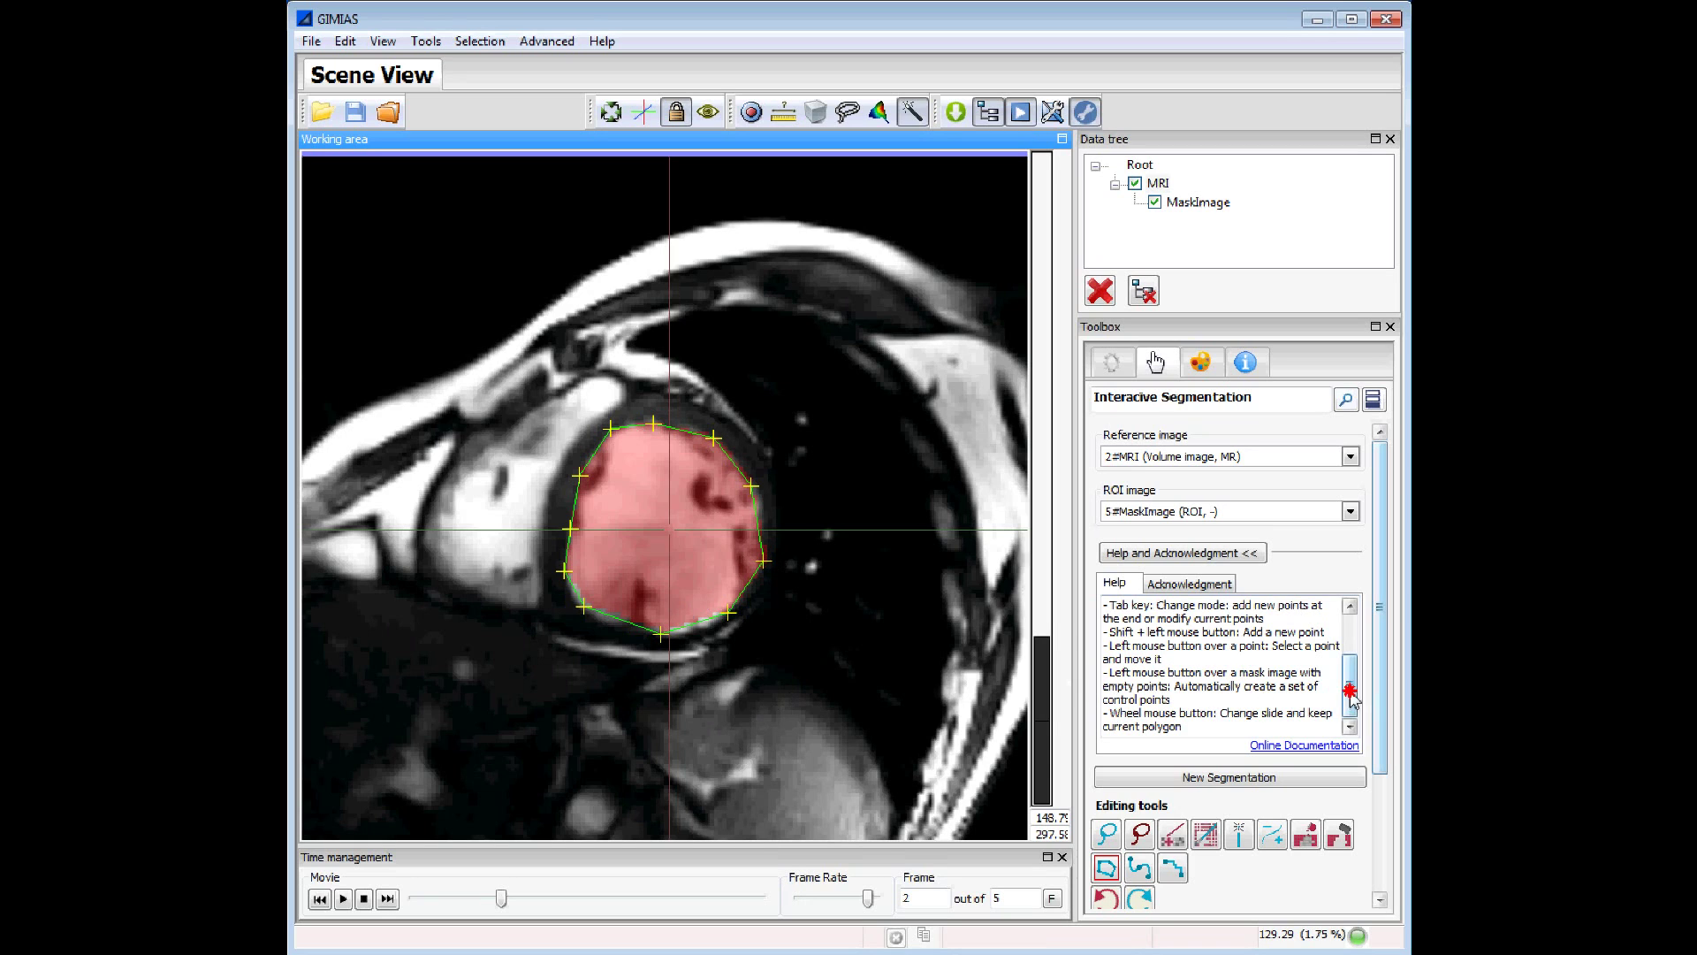
Hide the help text and convert the polygon outline into a spline contour
left_click(1261, 550)
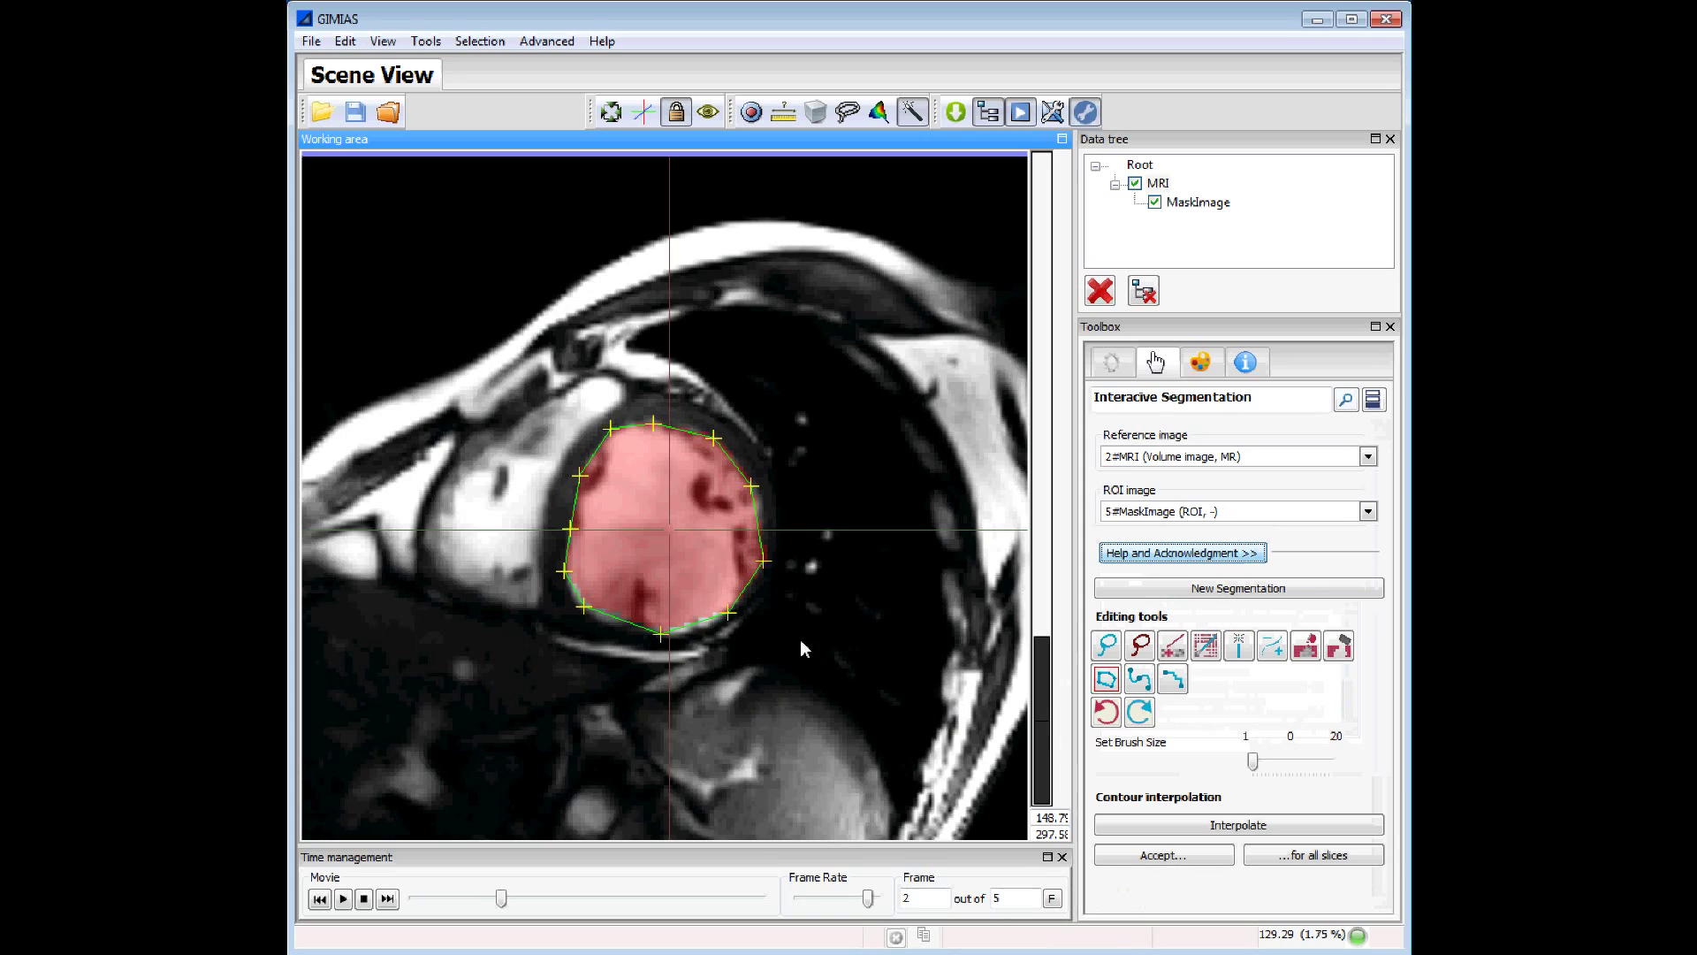
left_click(1141, 687)
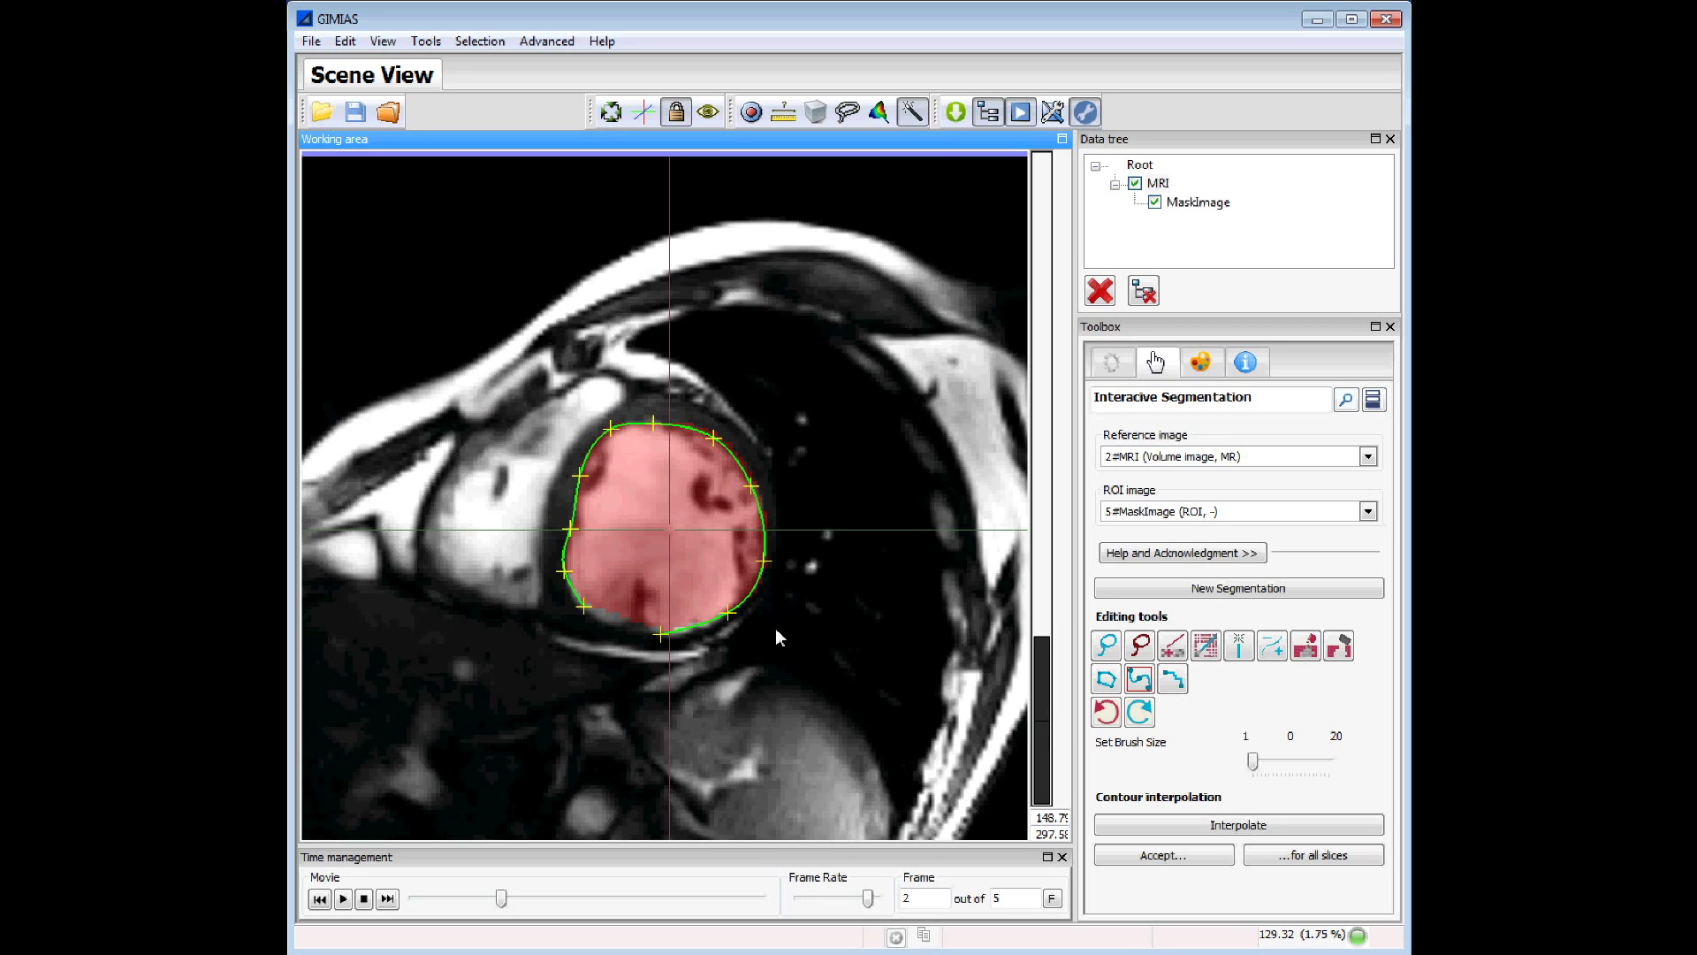
Trace the contour with livewire, moving a right-side point down and undoing an extra point
left_click(1174, 682)
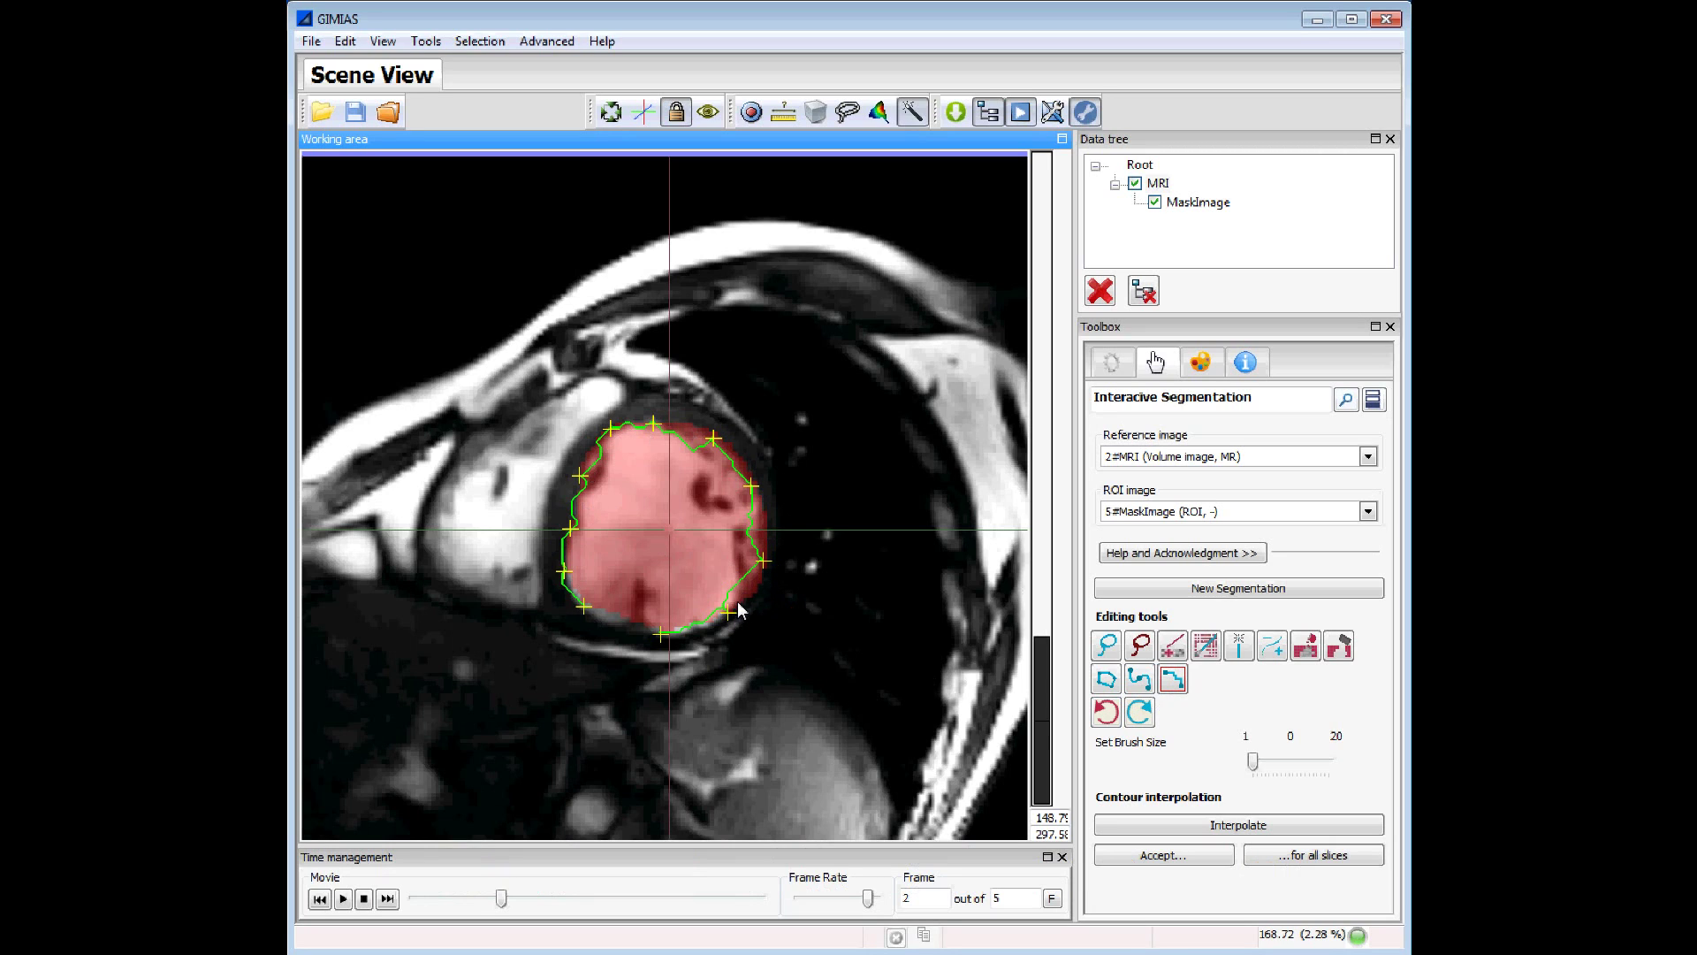
left_click(765, 561)
left_click_drag(766, 566, 768, 583)
left_click(765, 530)
key("BackSpace")
left_click(1174, 678)
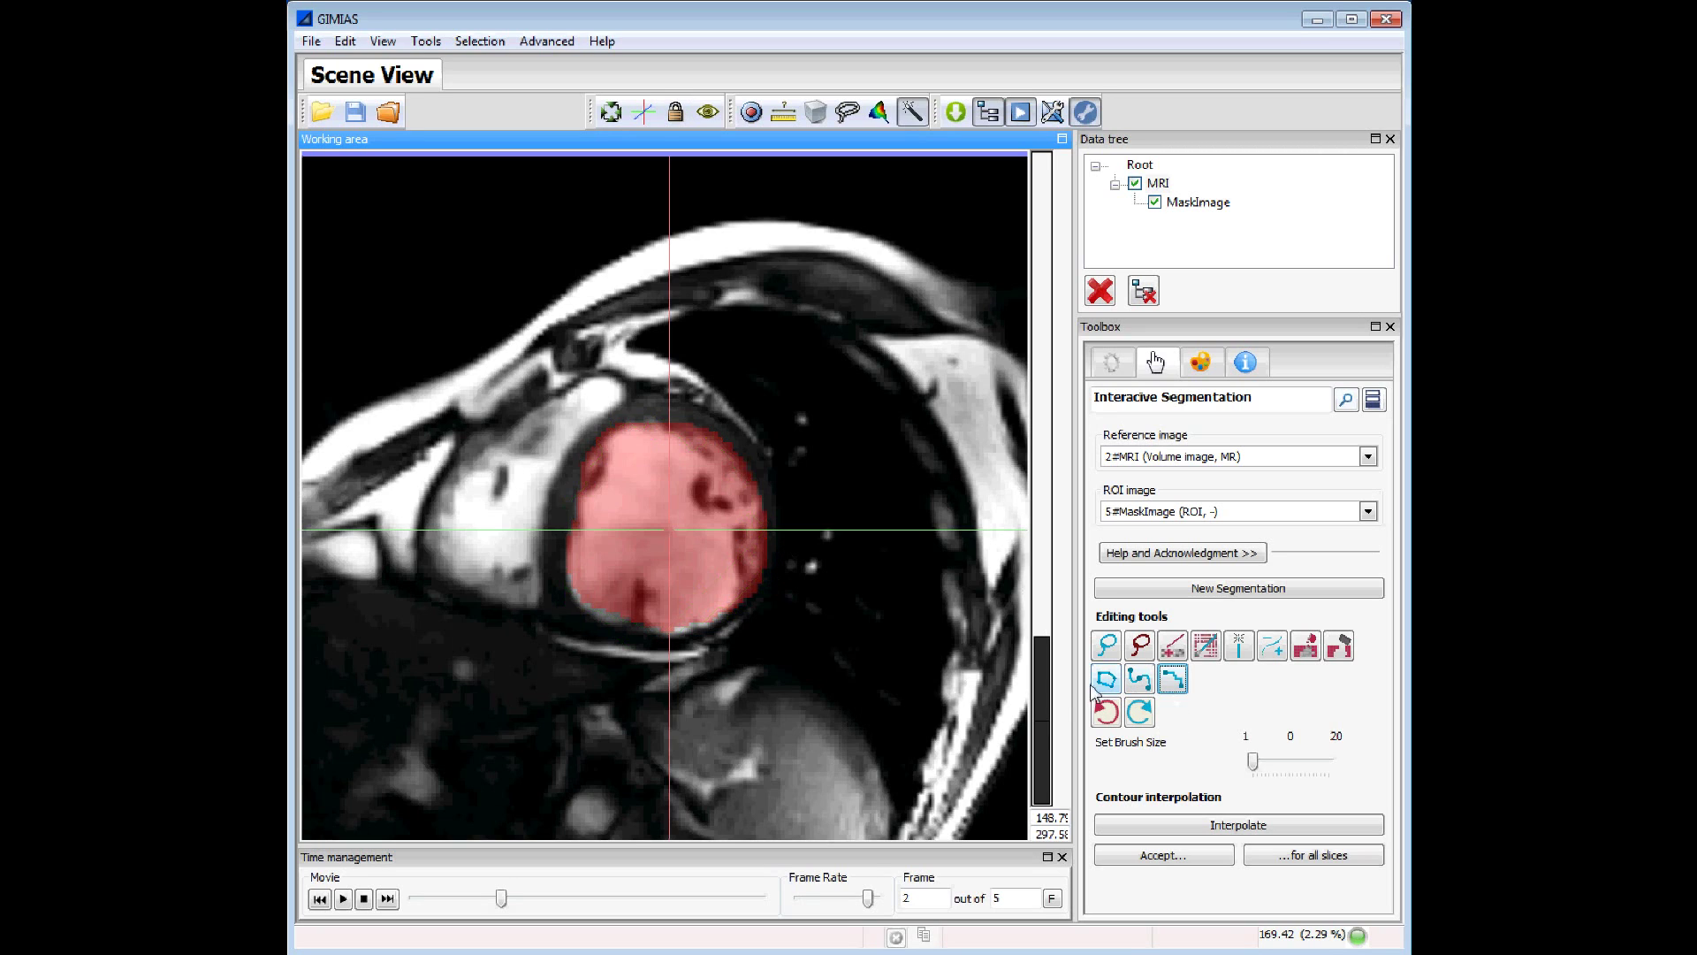
Return to cardiac frame 1 and scroll to a slice with no mask painted
left_click(674, 538)
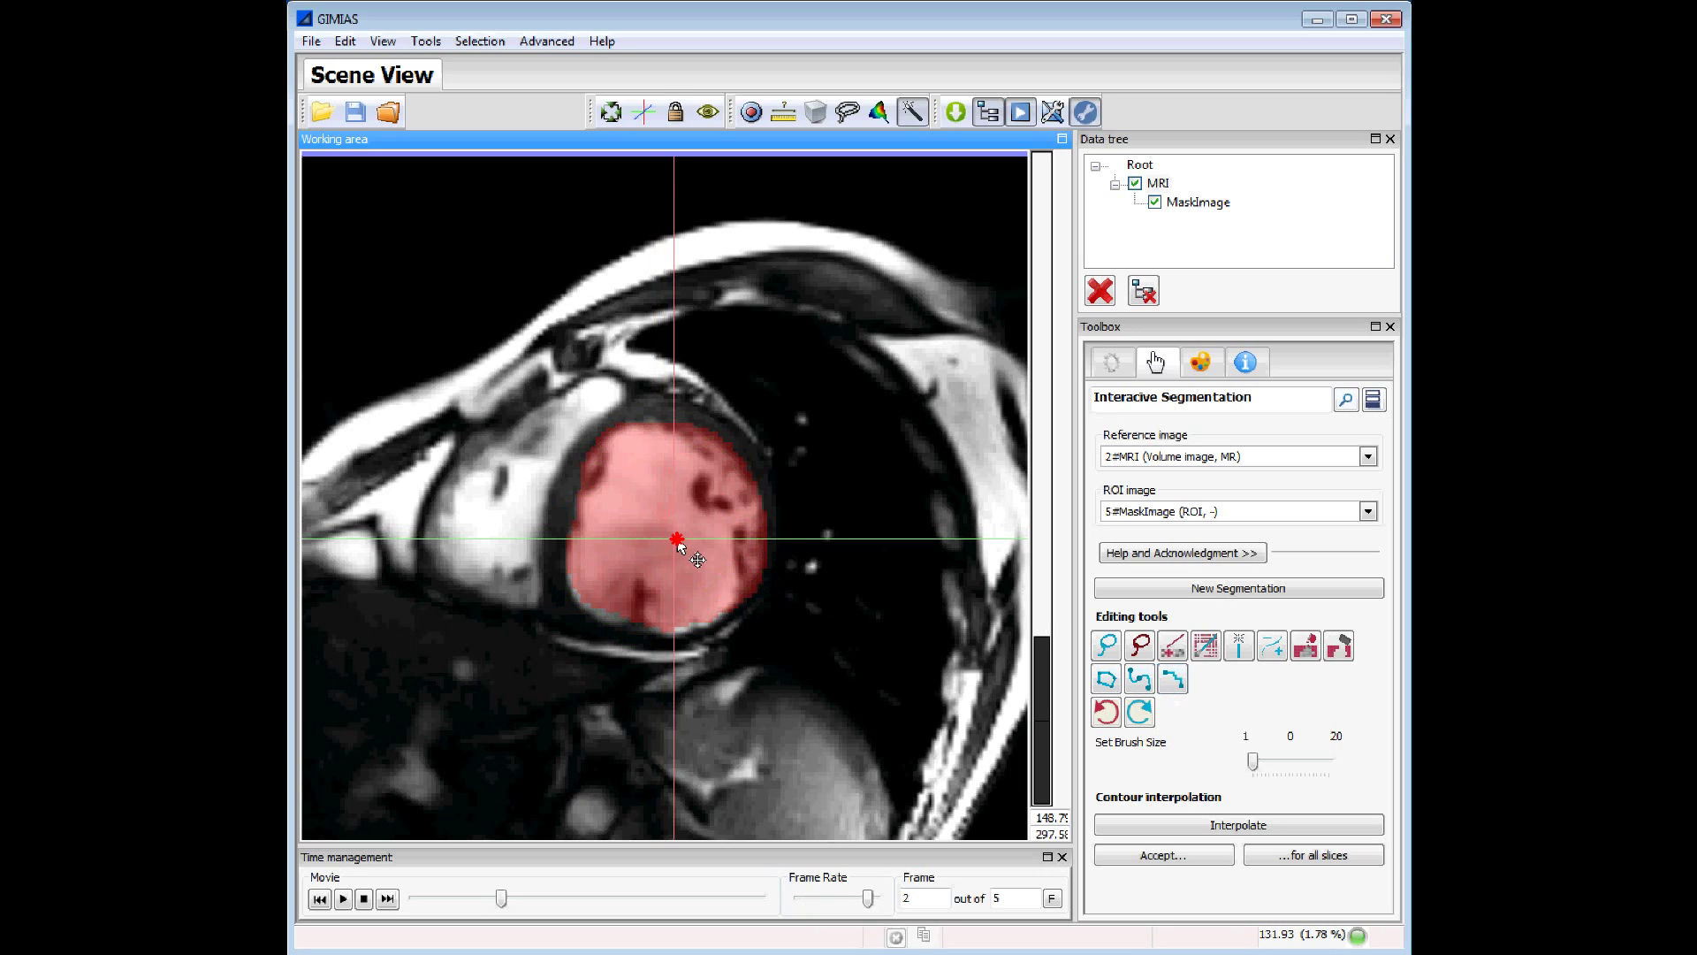
left_click_drag(509, 906, 384, 904)
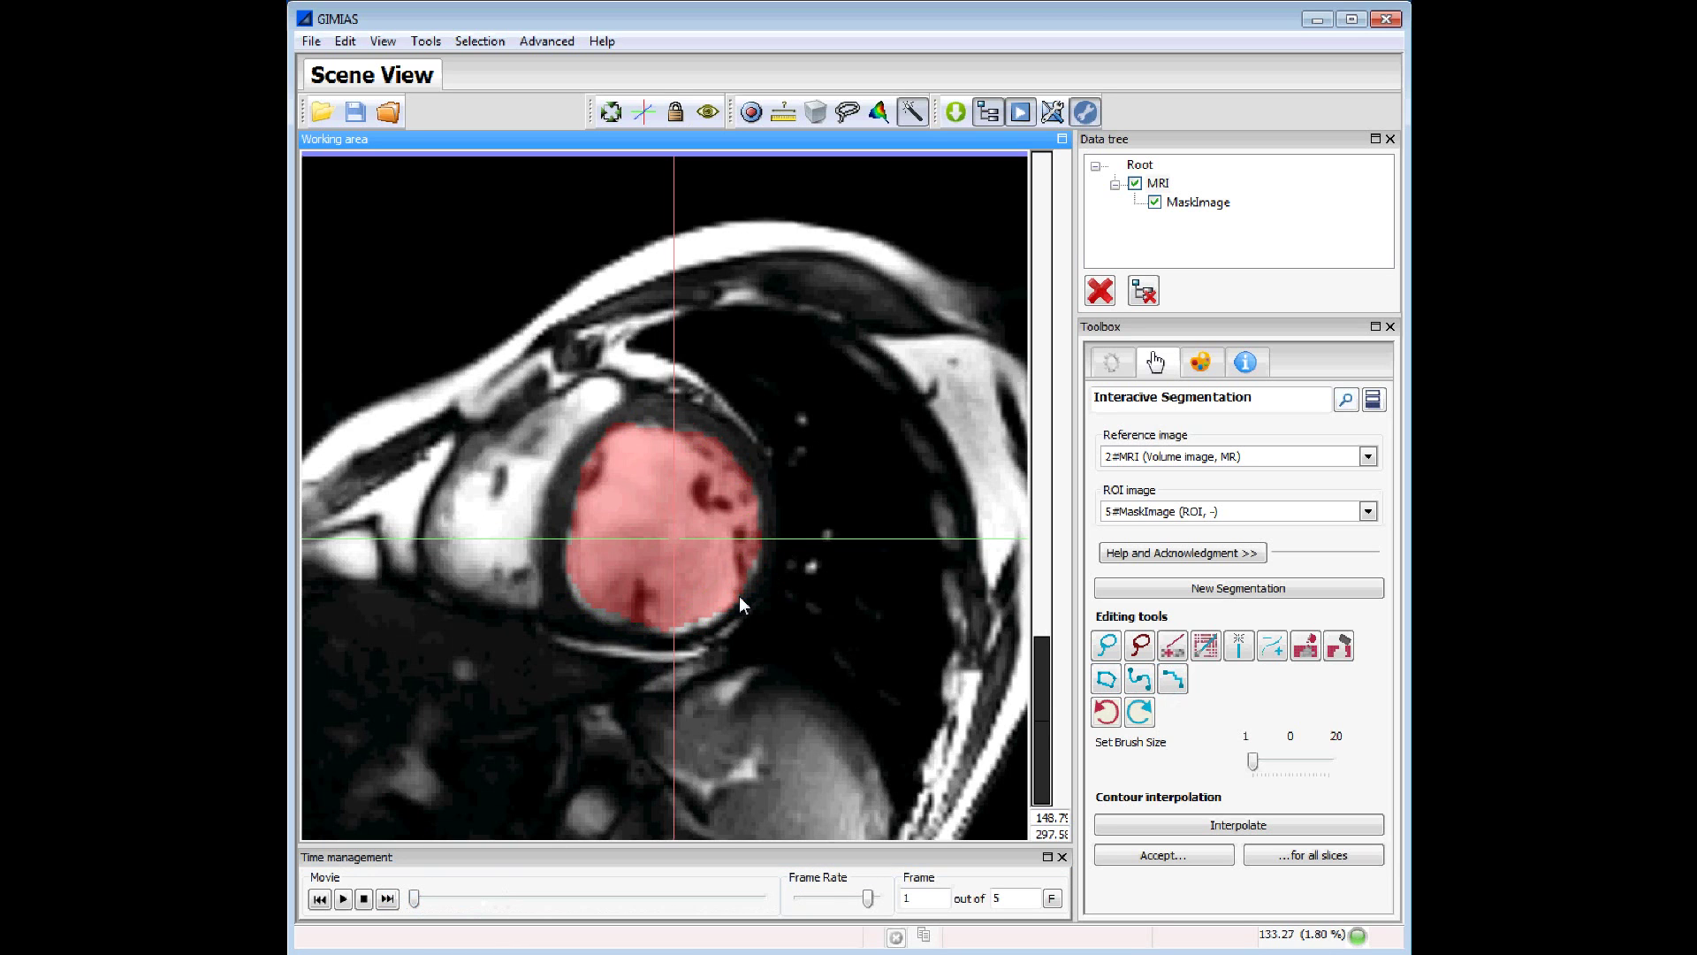
scroll(739, 596, "down", 2)
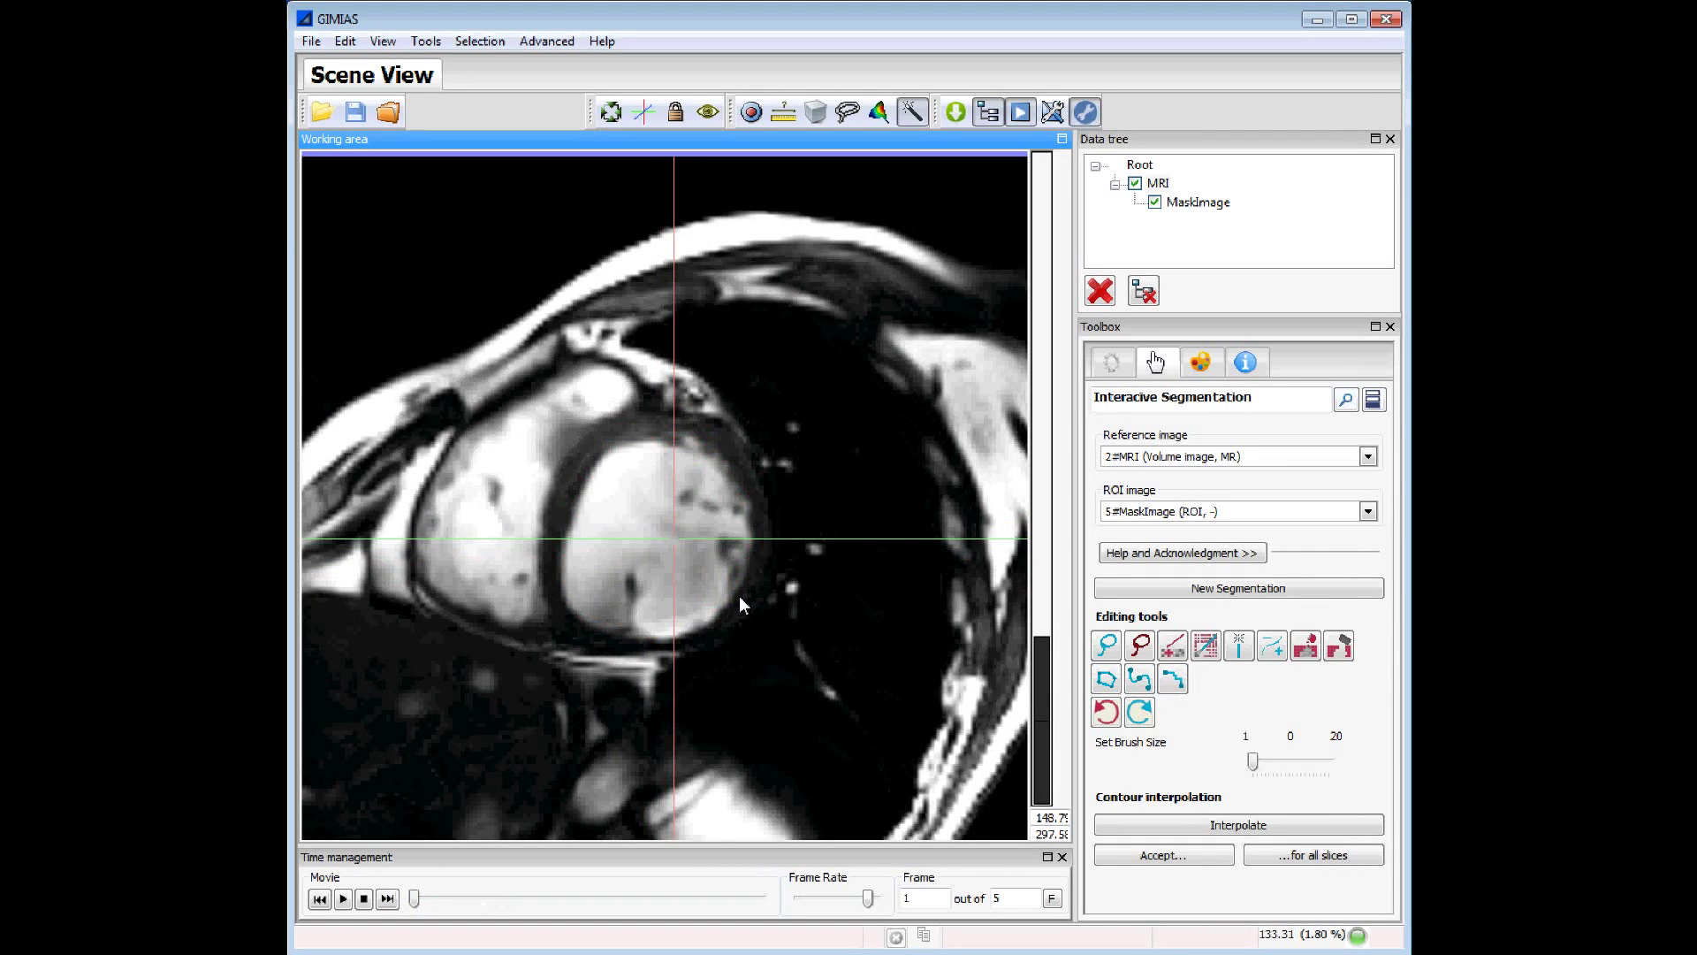
scroll(739, 596, "down", 1)
scroll(739, 596, "up", 1)
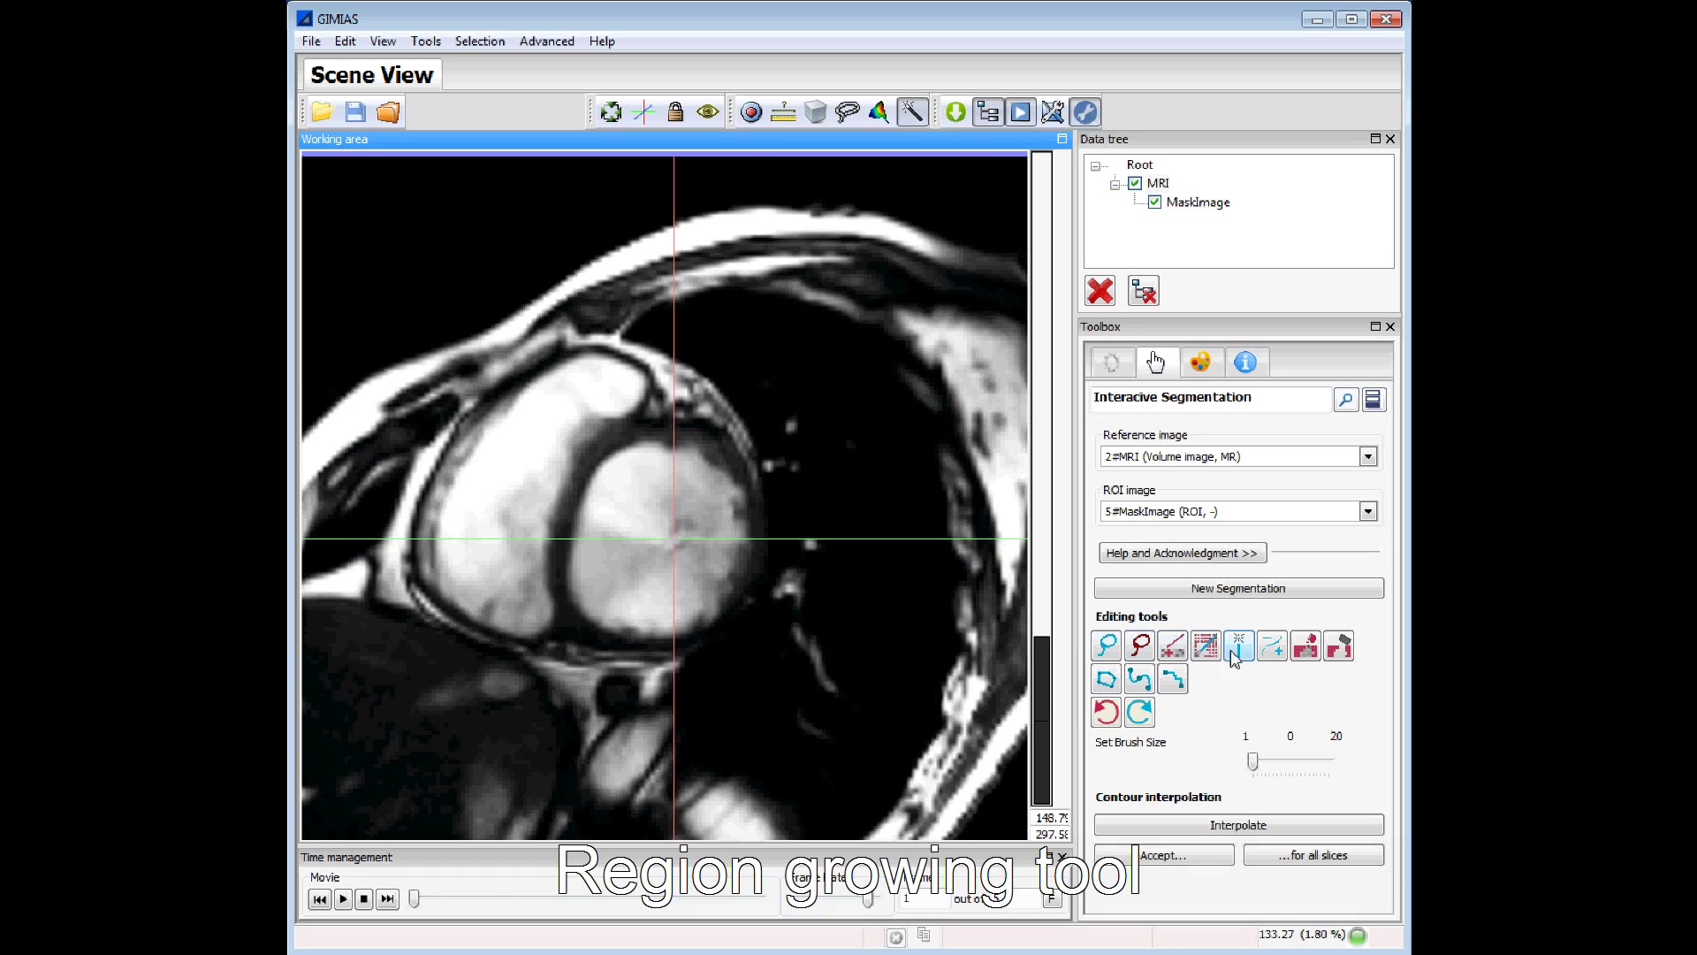
Grow a red region from a seed inside the ventricle by dragging upward across the cavity
left_click(1241, 649)
left_click_drag(659, 565, 631, 412)
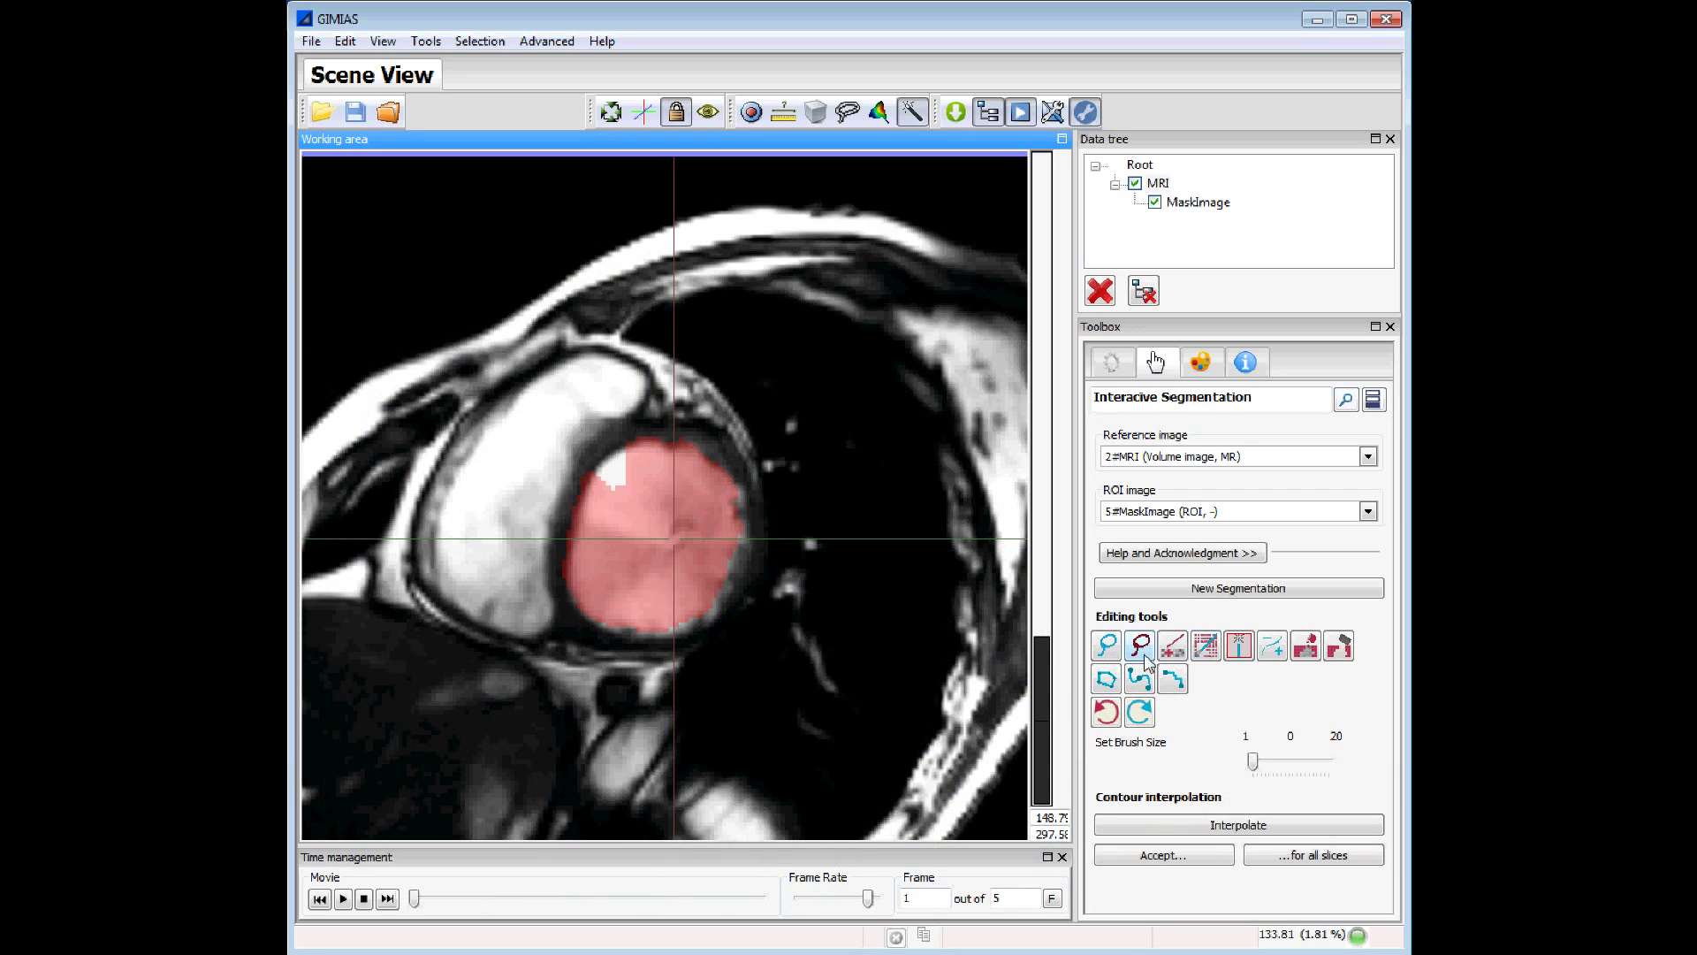
left_click(1239, 646)
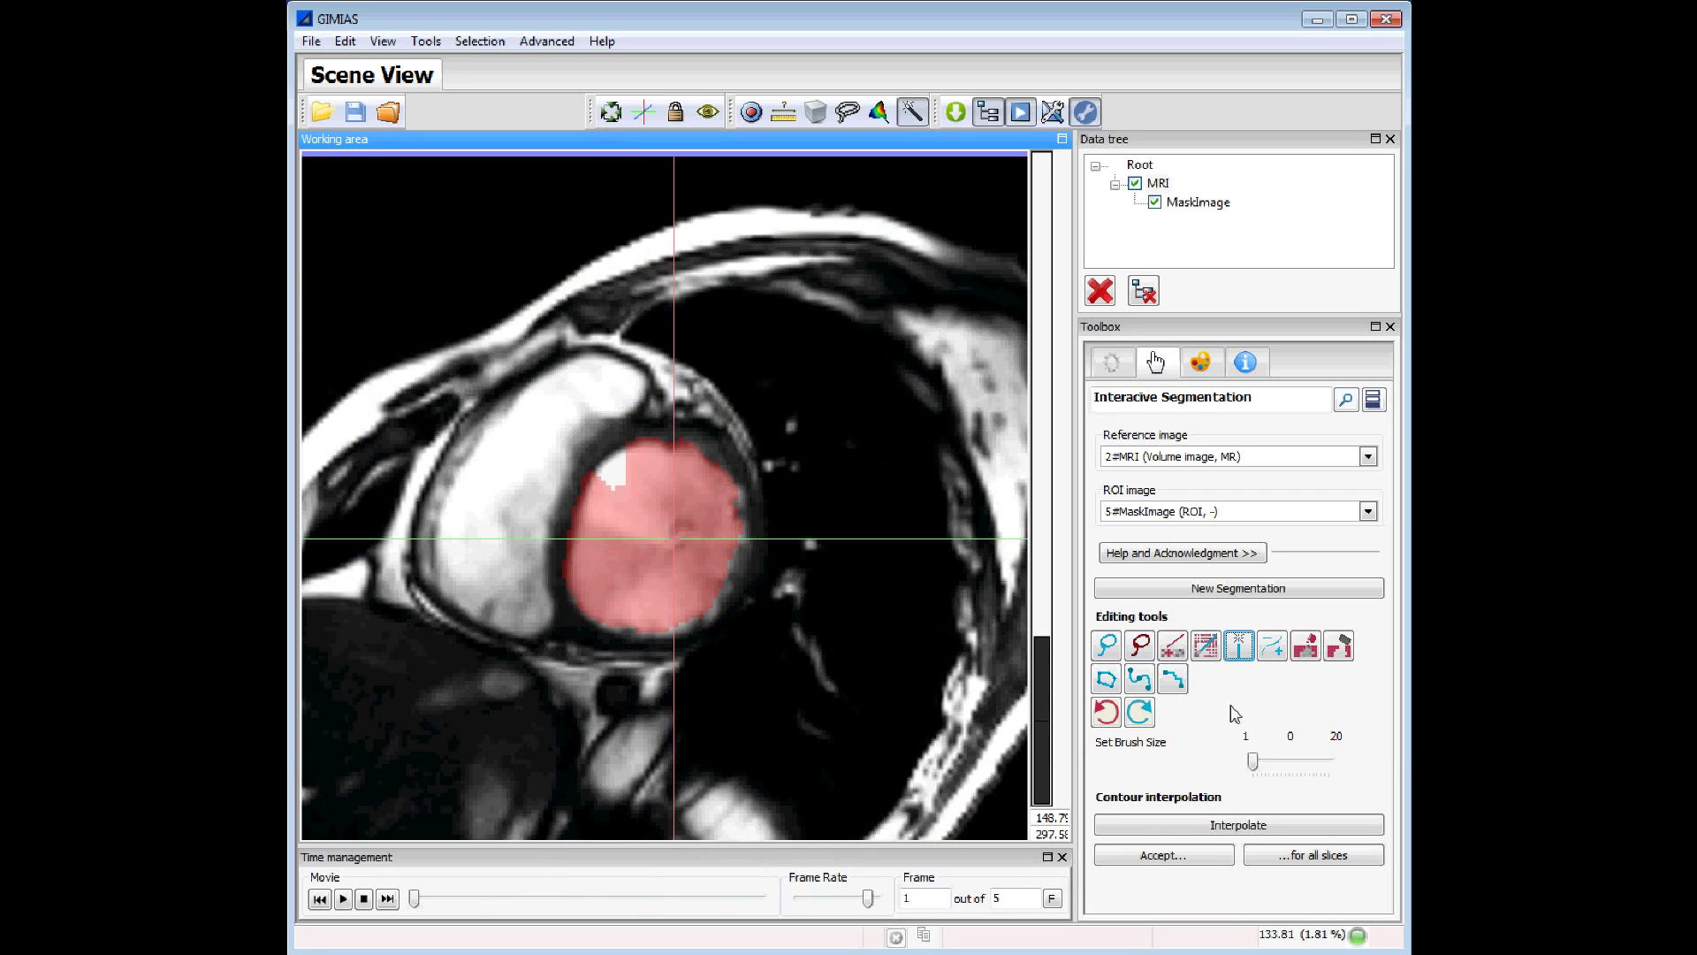
Fit a polygon contour around the ventricle mask and fill its upper-left white notch
left_click(1105, 679)
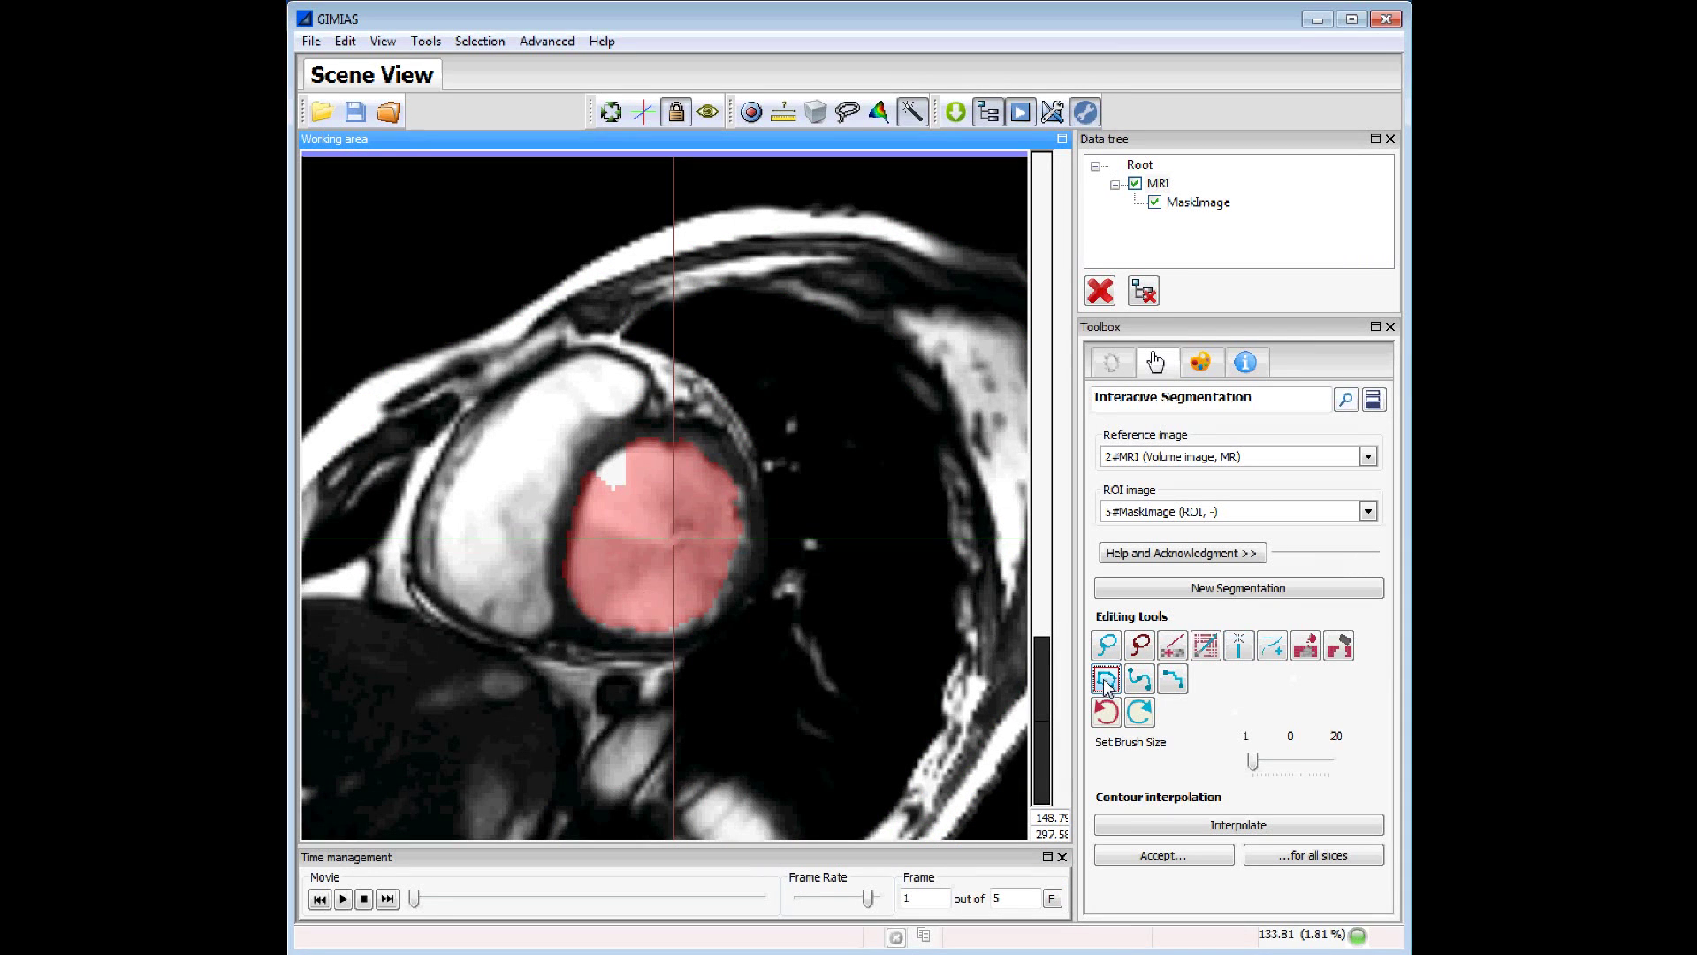
left_click(734, 606)
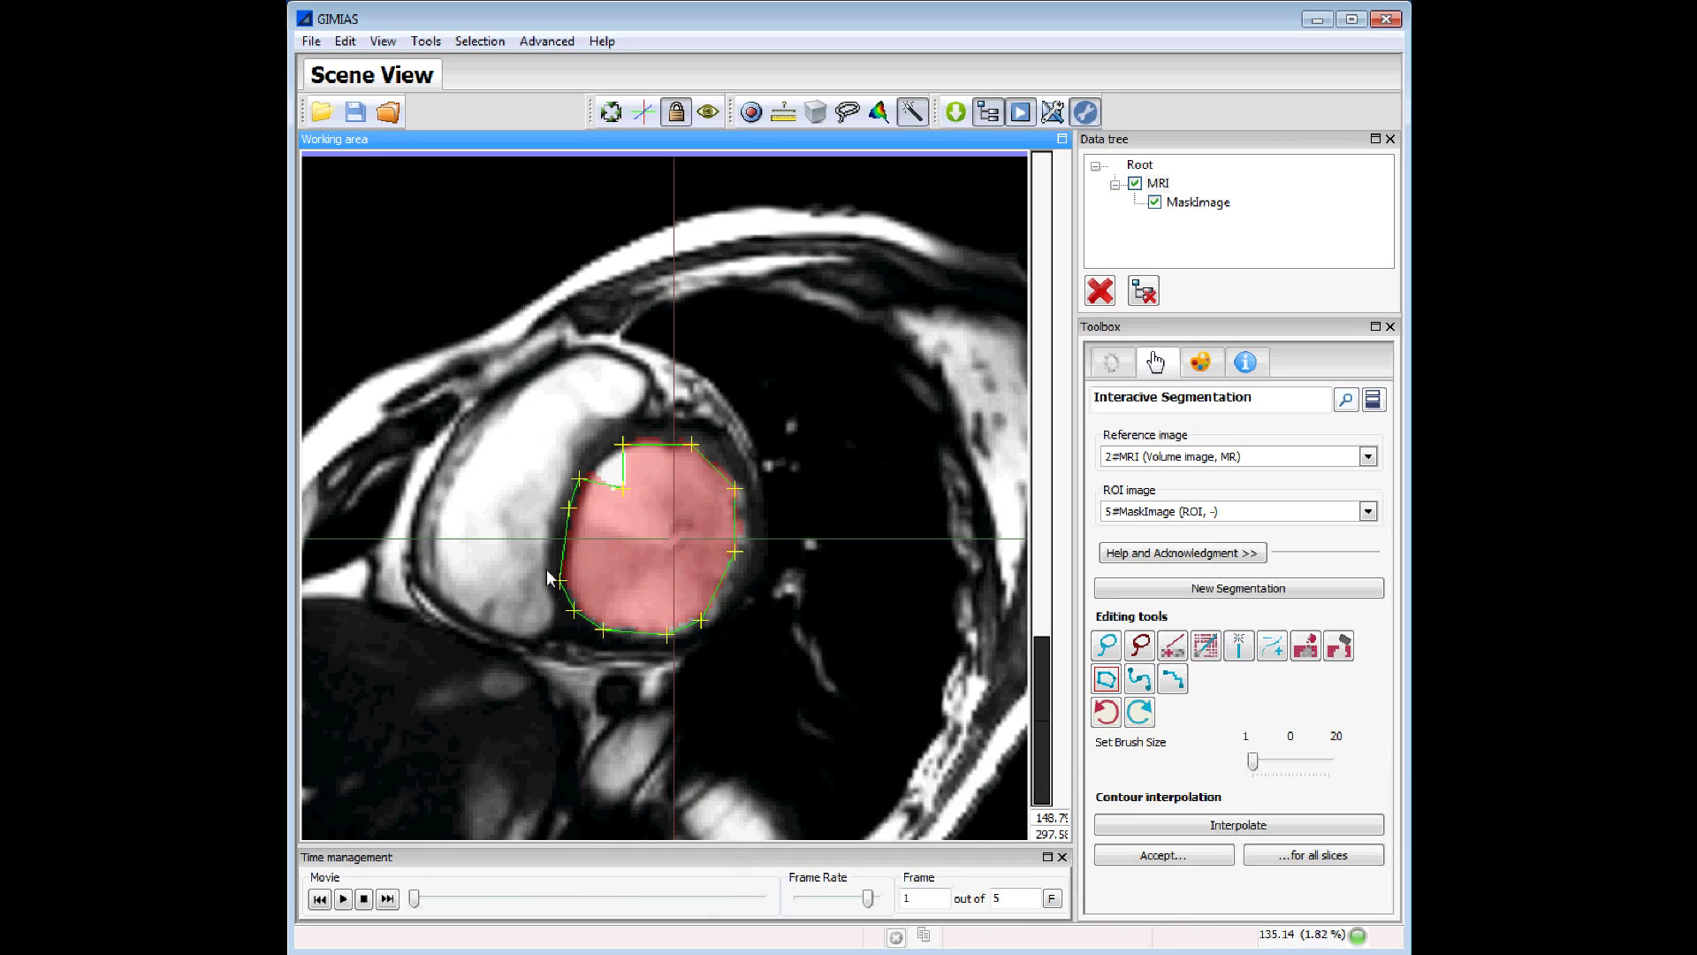
left_click(622, 486)
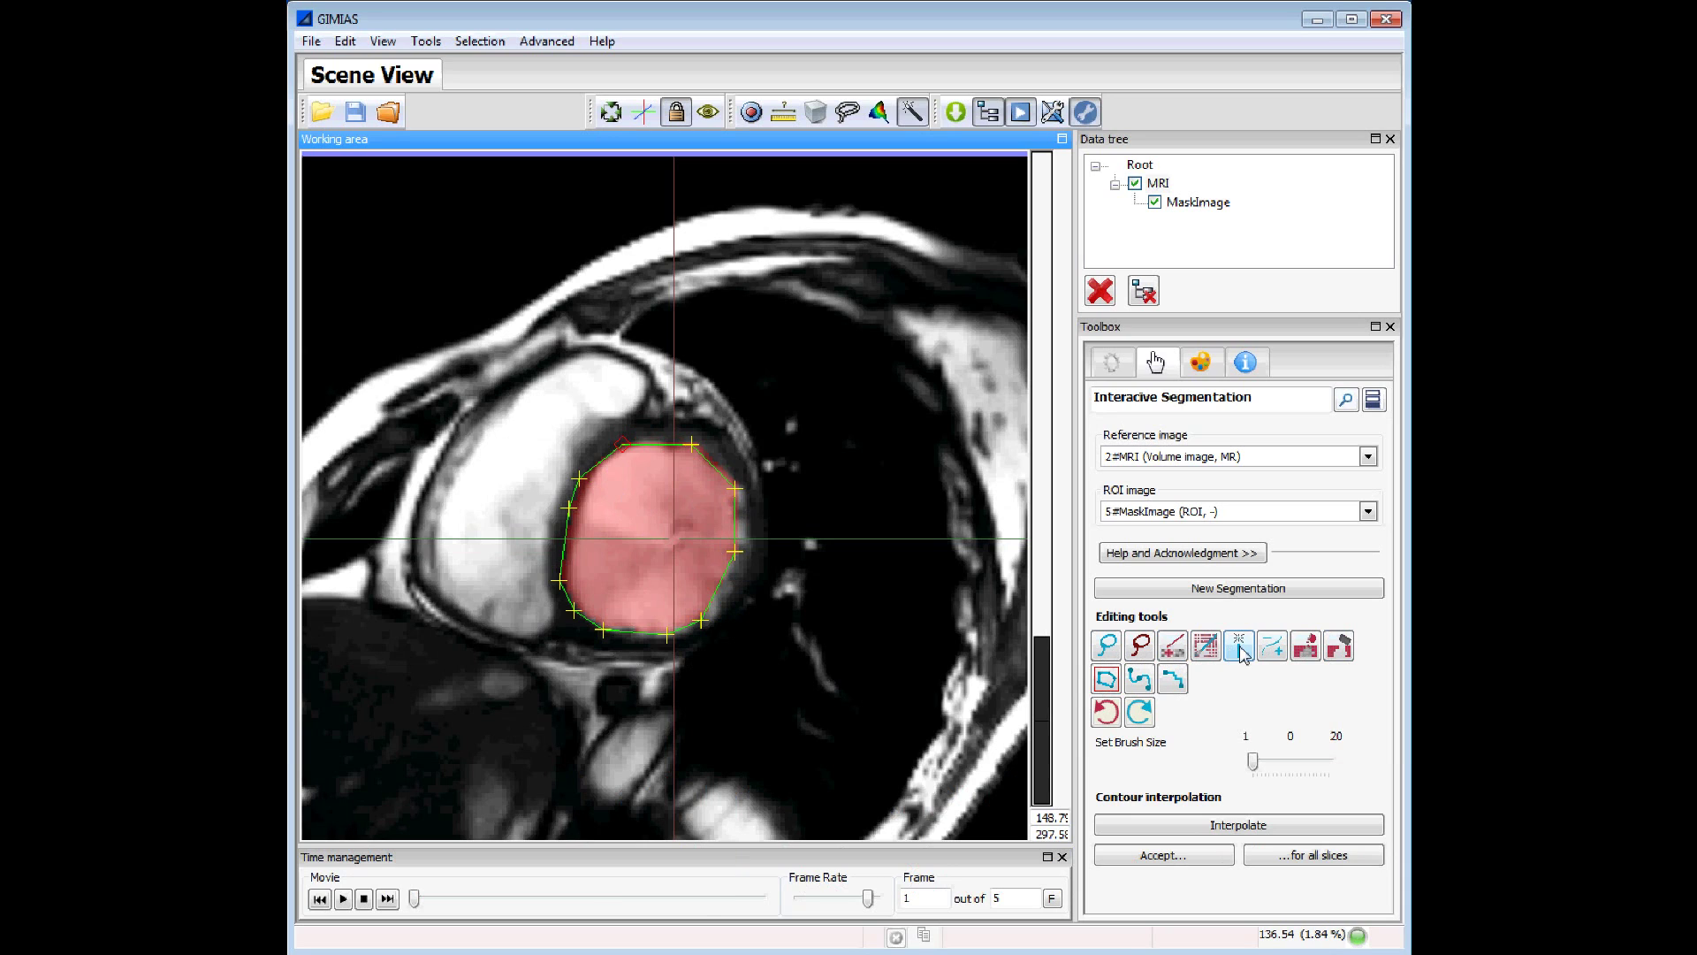
With a size-7 brush, paint red over the mask's right edge, then wipe some back off
left_click(1182, 650)
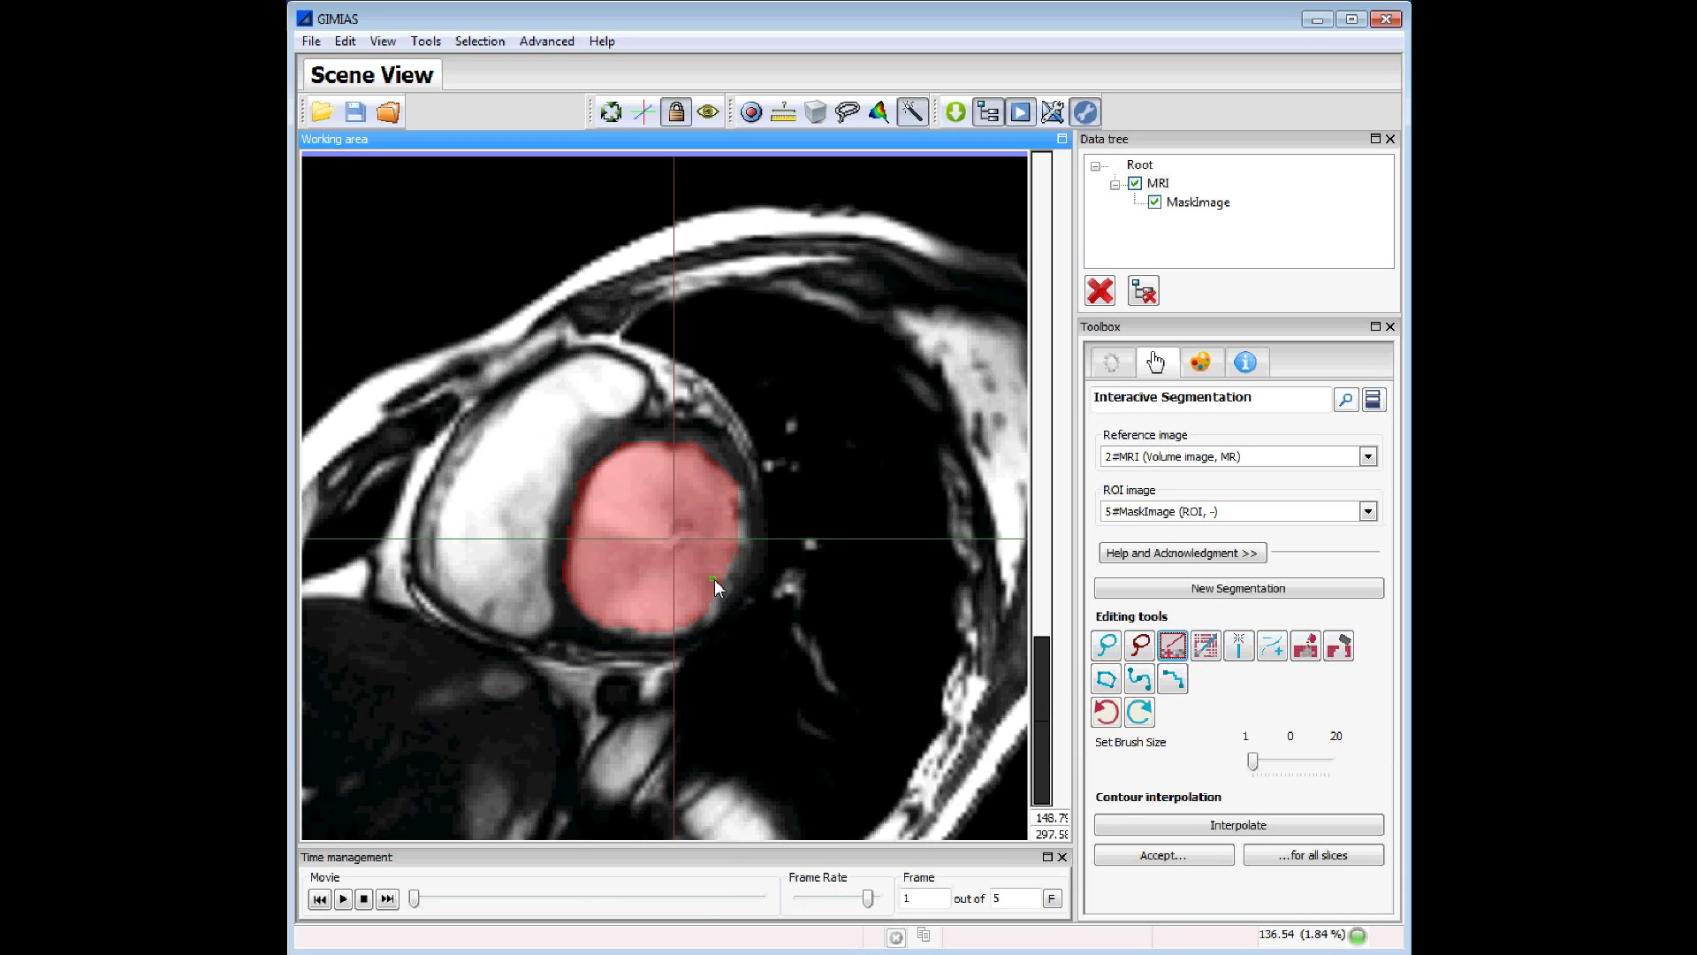
left_click_drag(1253, 762, 1280, 767)
mouse_move(707, 604)
left_mouse_down()
mouse_move(735, 496)
mouse_move(736, 543)
mouse_move(693, 619)
mouse_move(607, 615)
left_mouse_up()
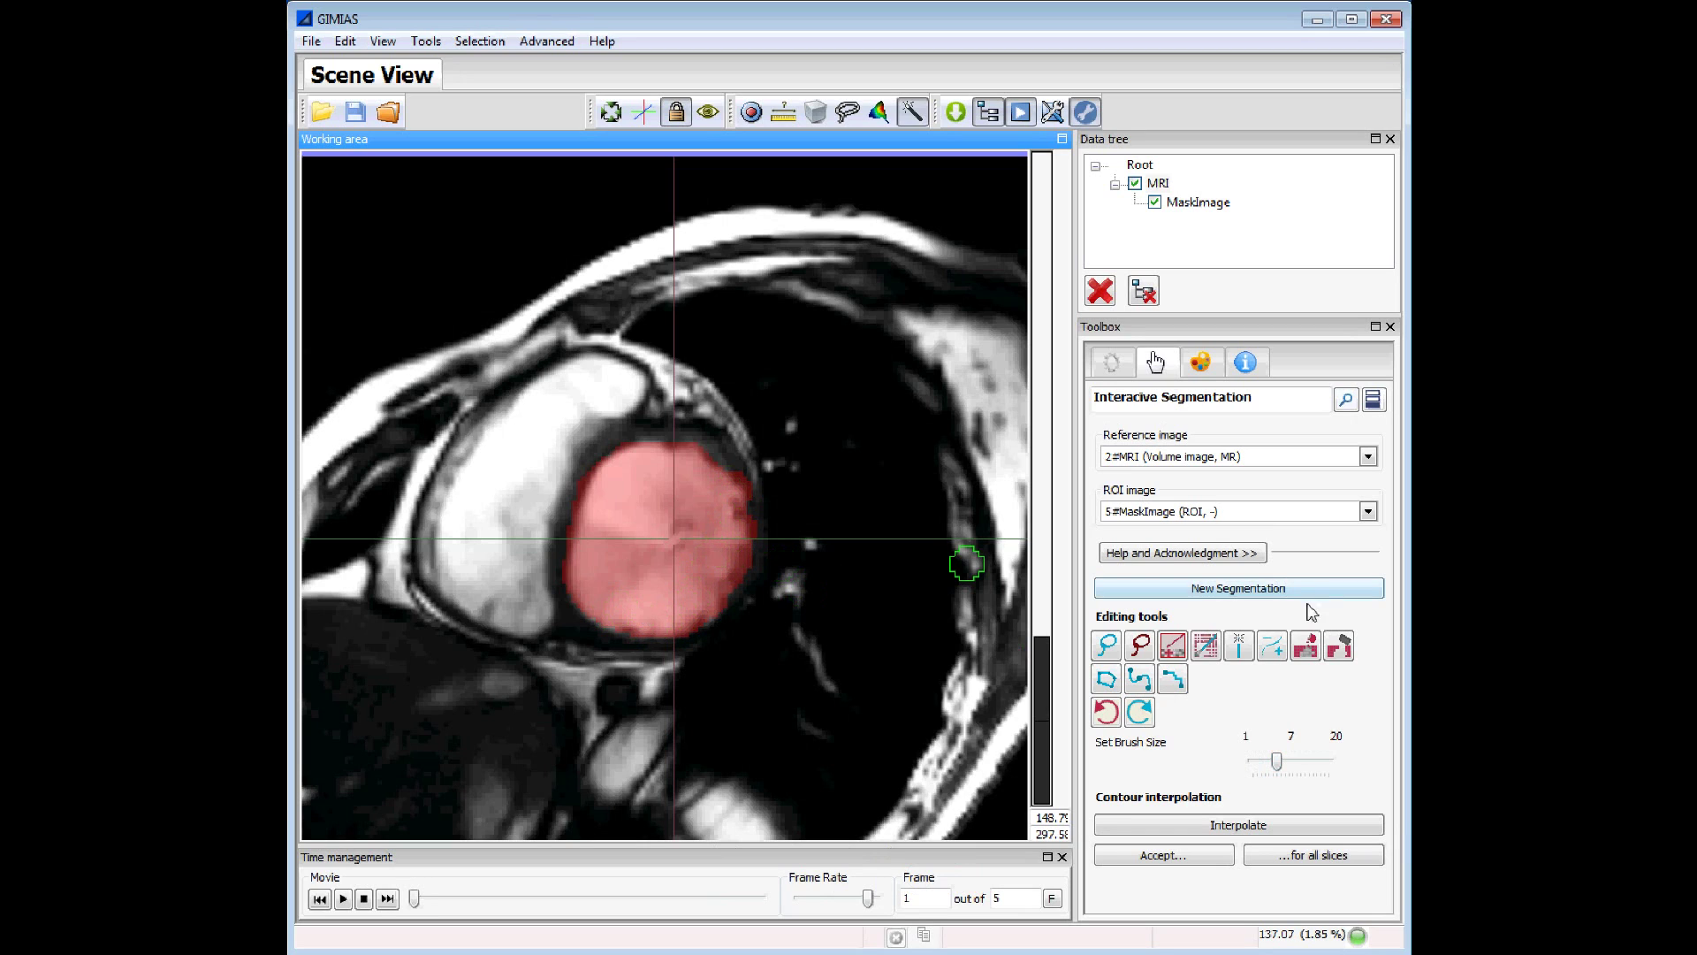
left_click(1206, 646)
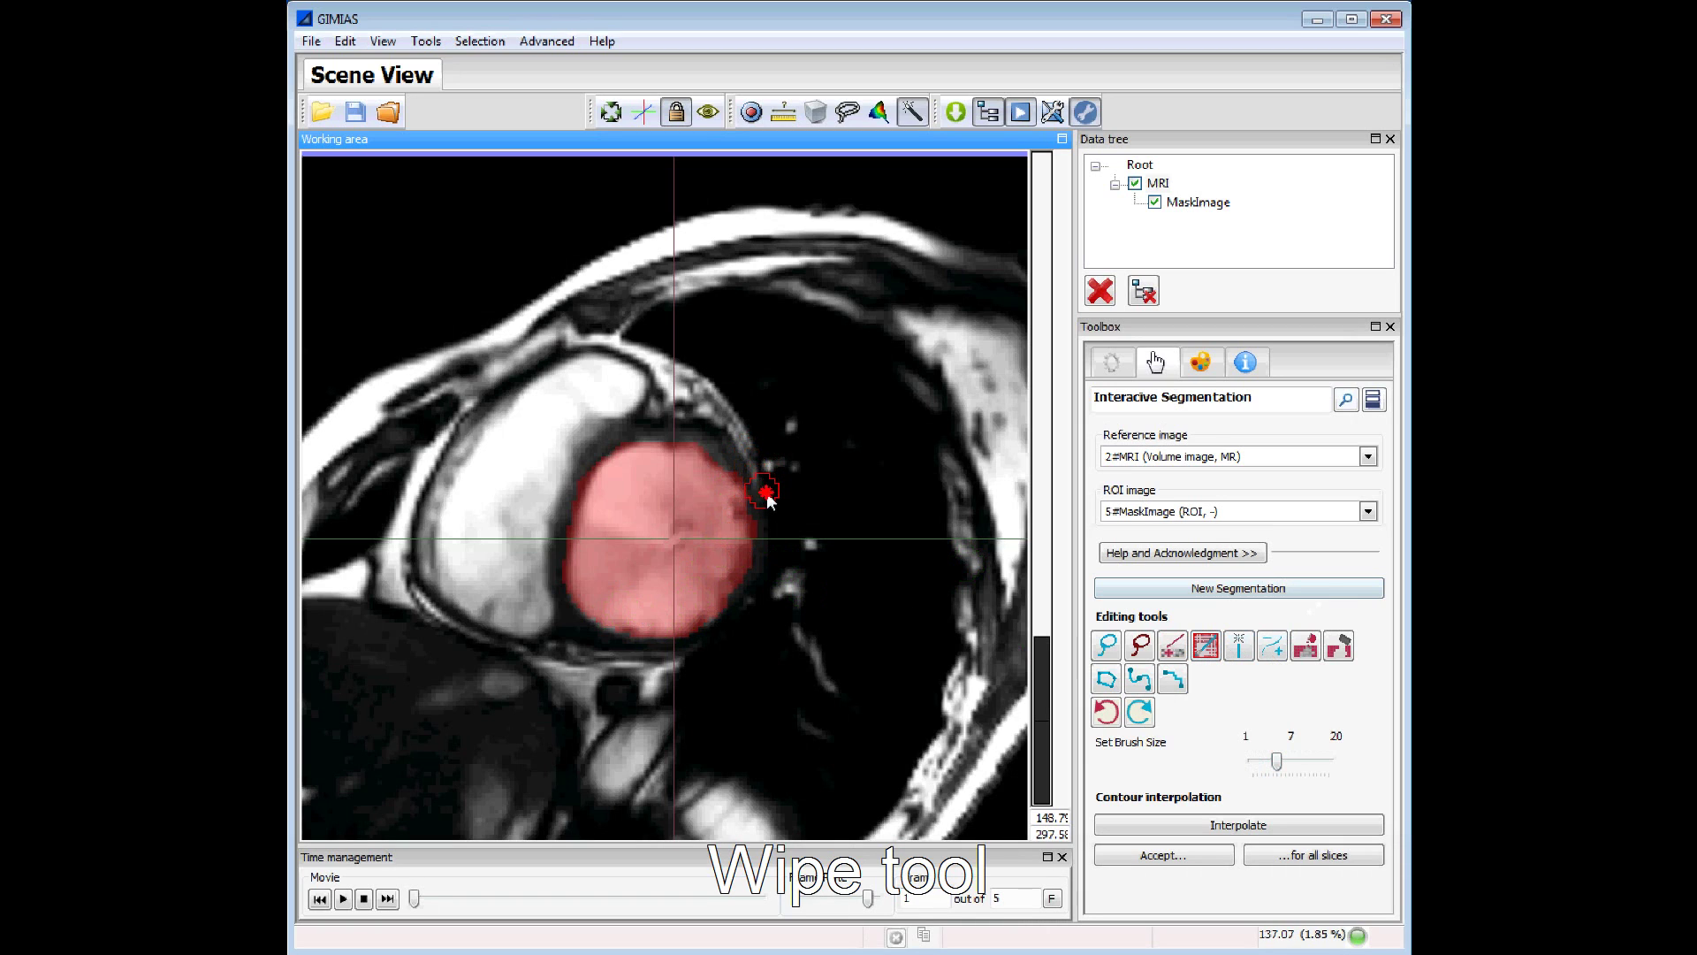
left_click_drag(752, 481, 773, 542)
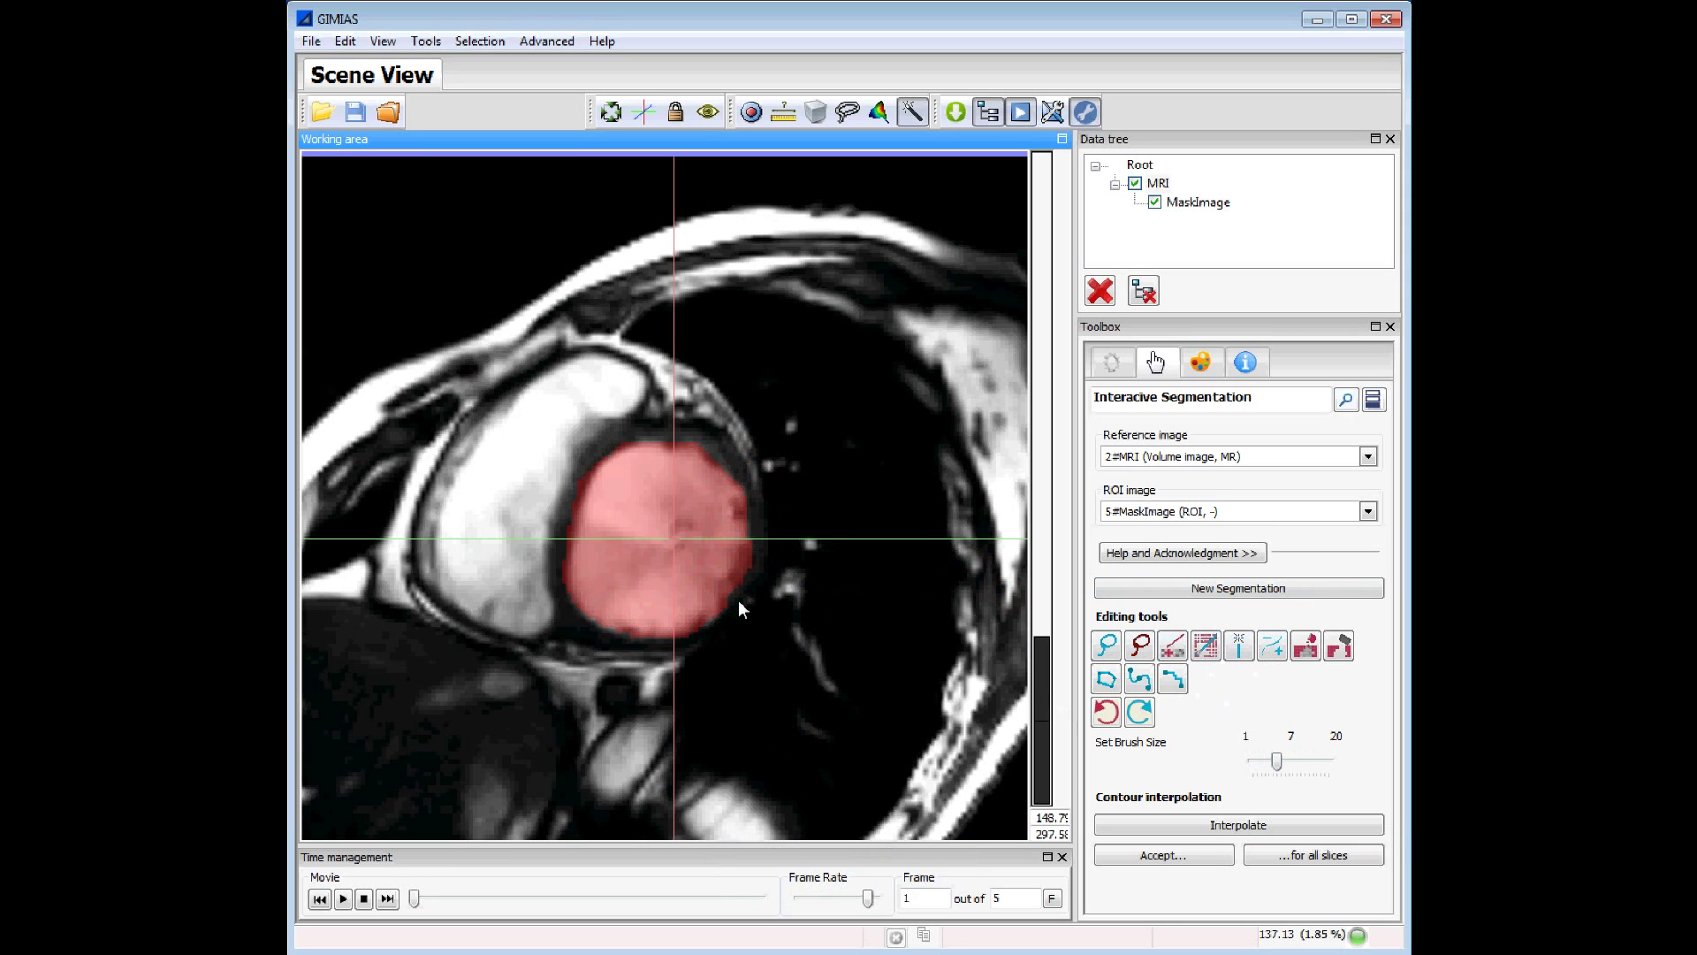
Scroll to another slice and cycle through the four-view layout and maximized views, ending on axial
scroll(739, 600, "down", 2)
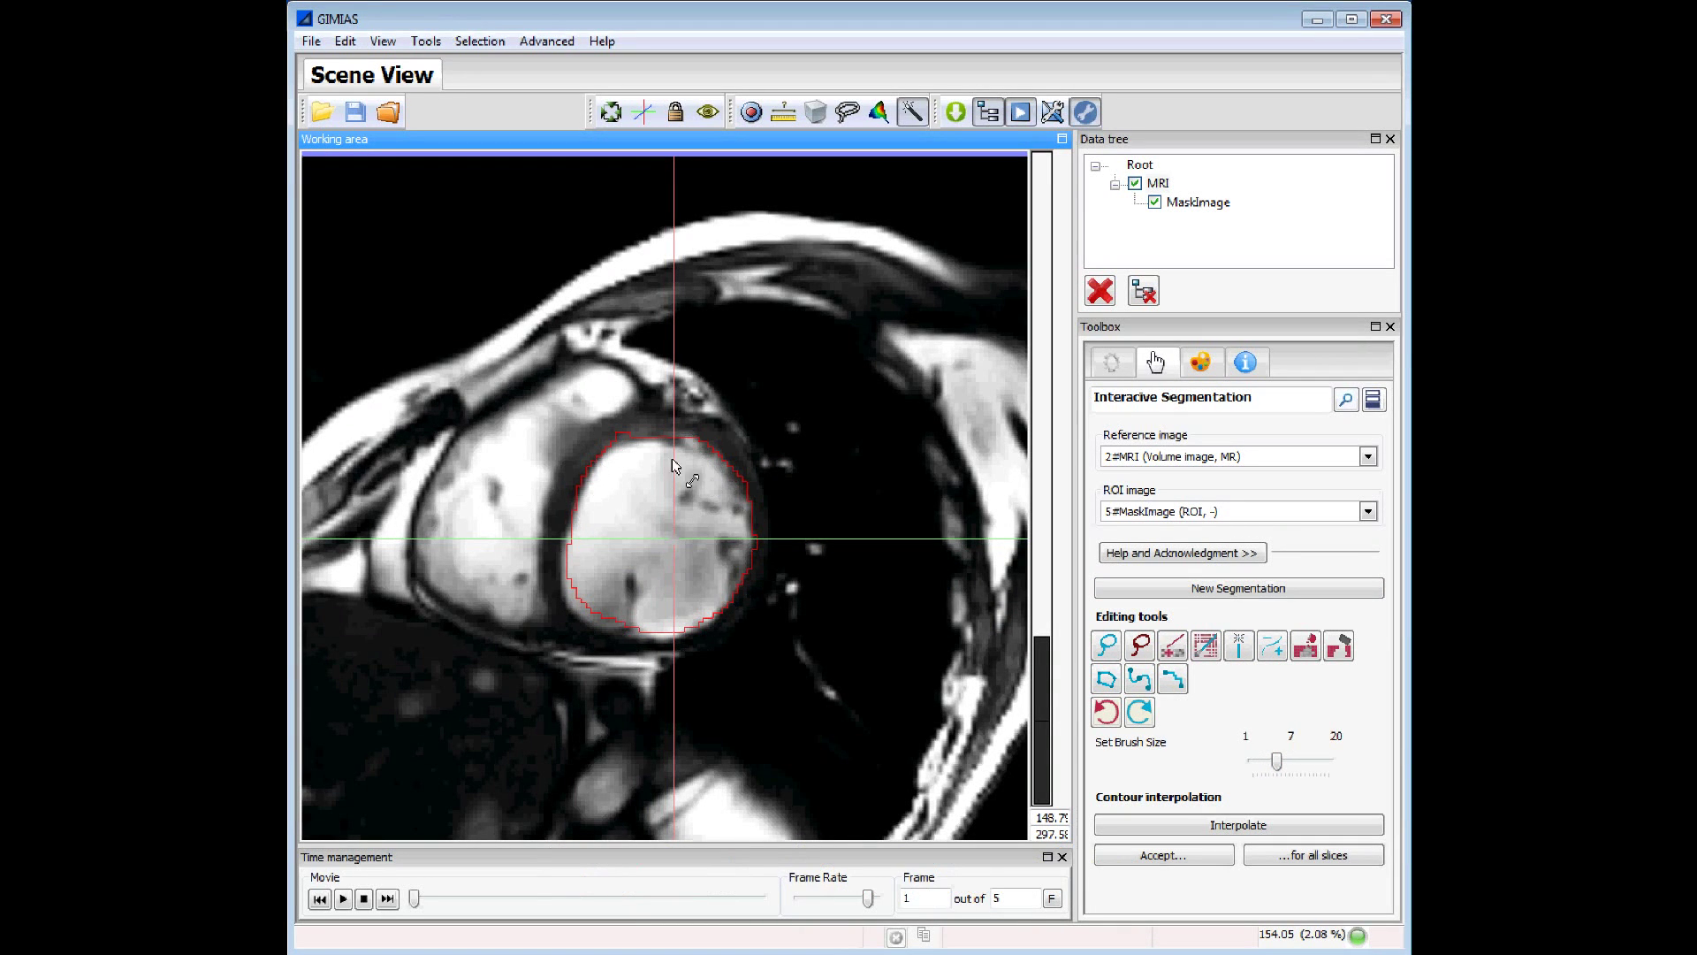
double_click(793, 612)
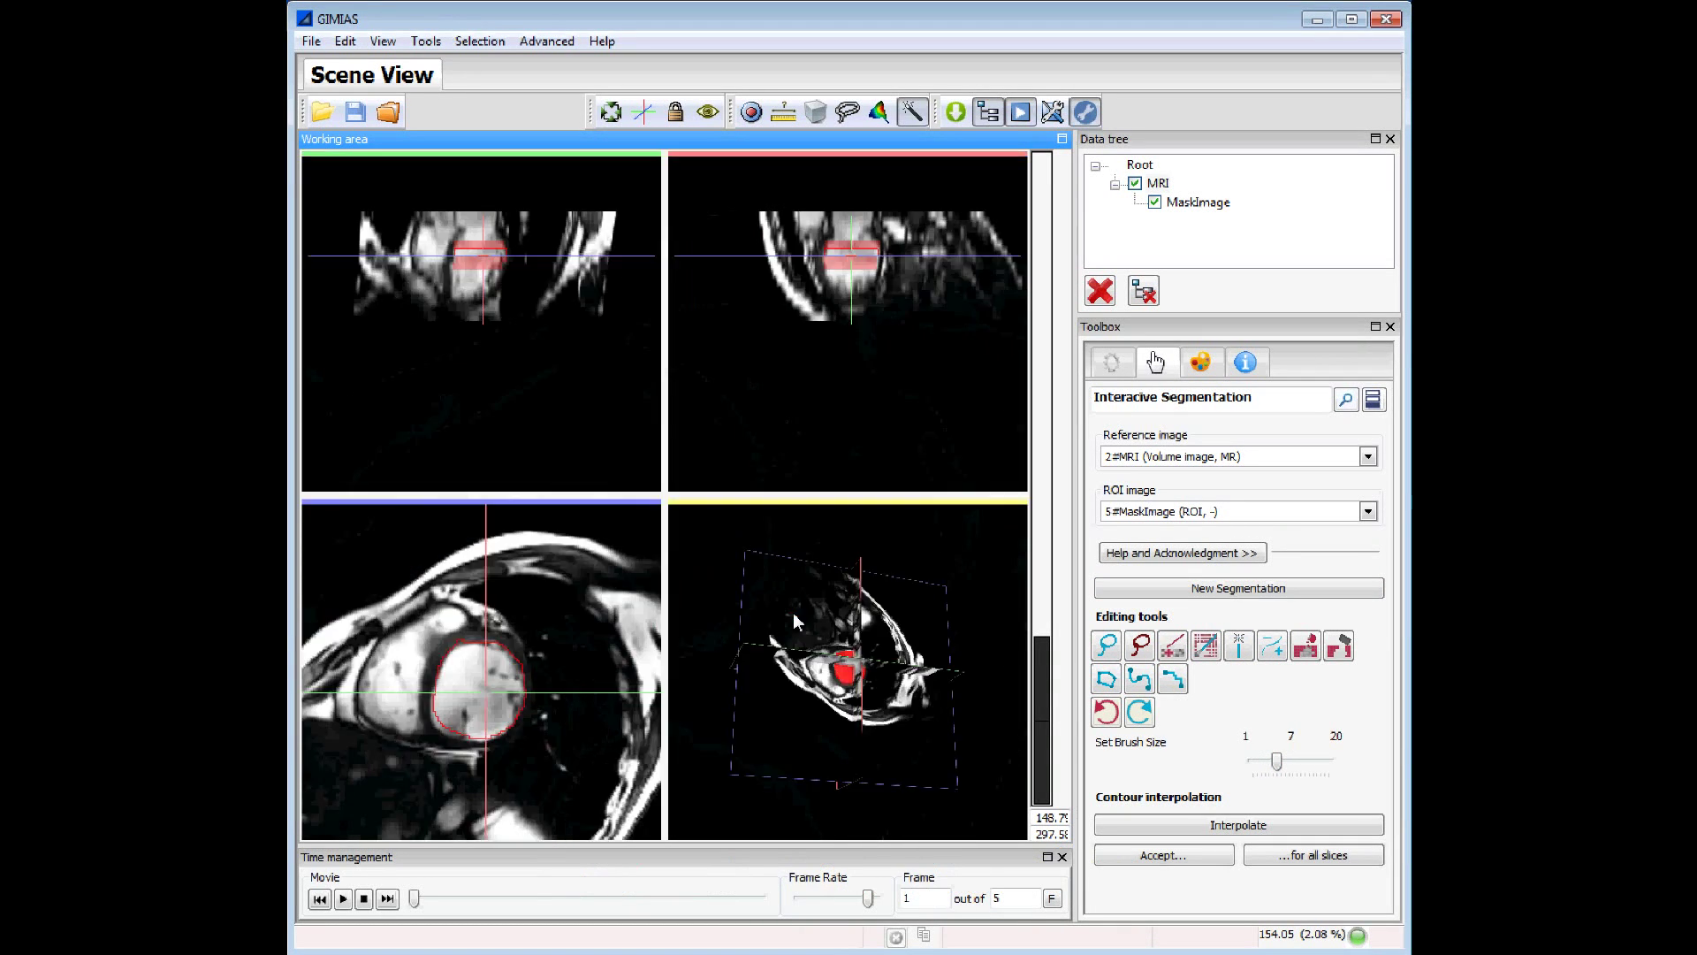
double_click(879, 281)
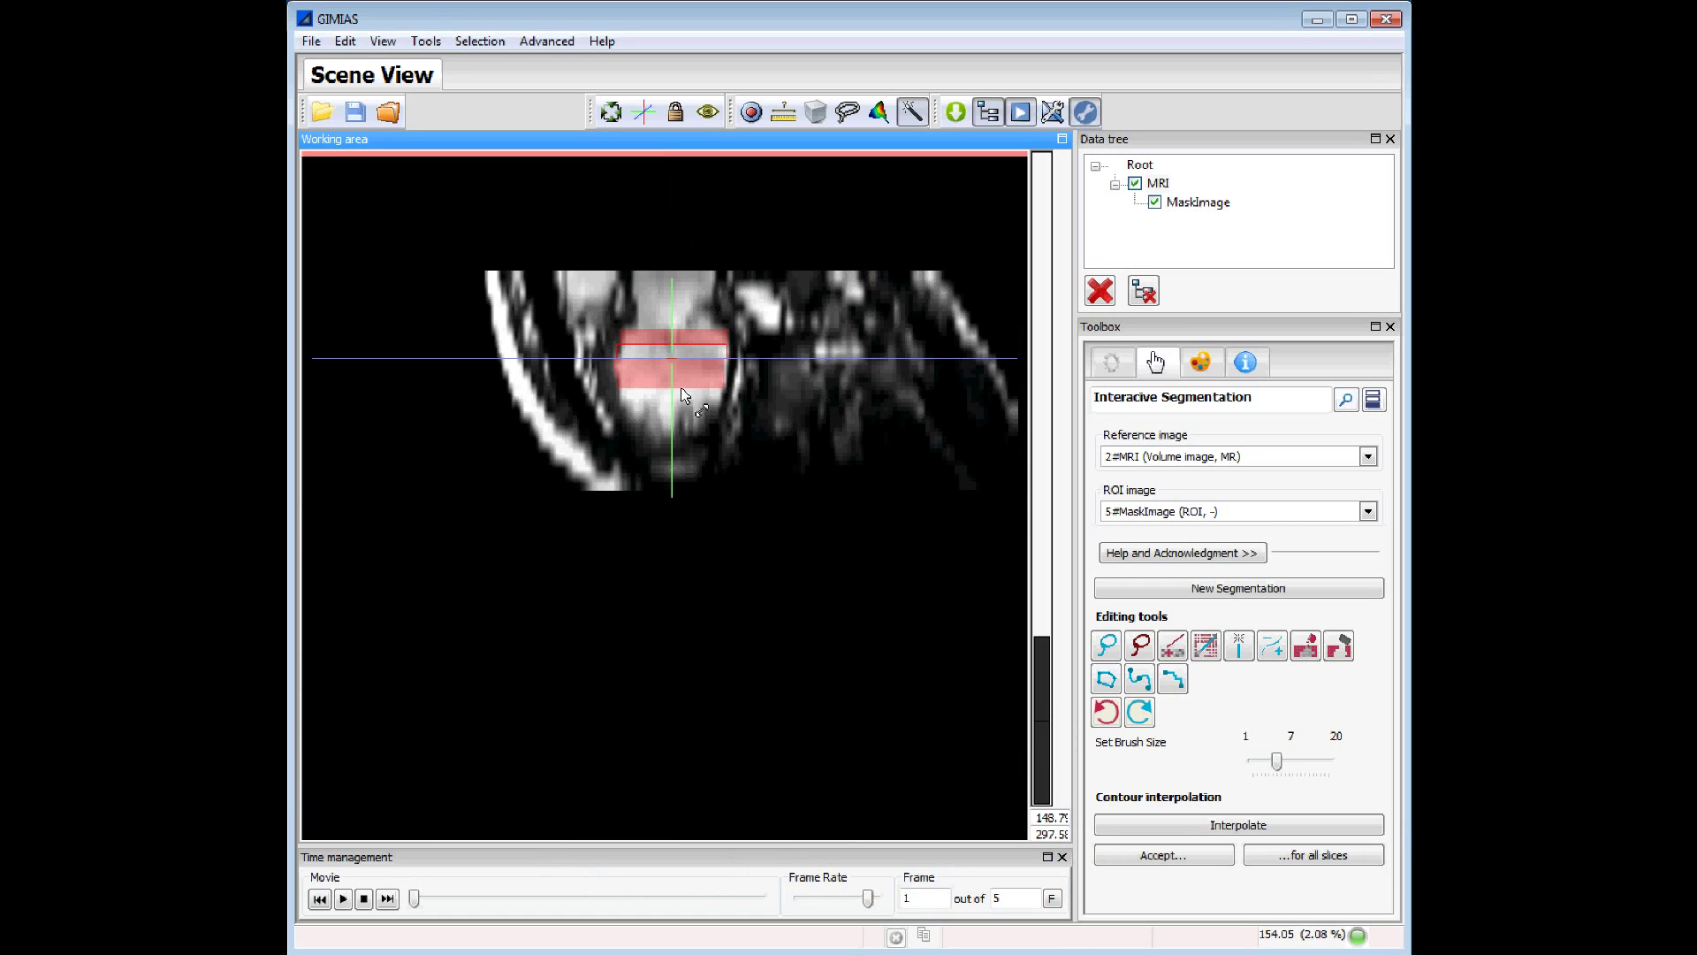
double_click(738, 394)
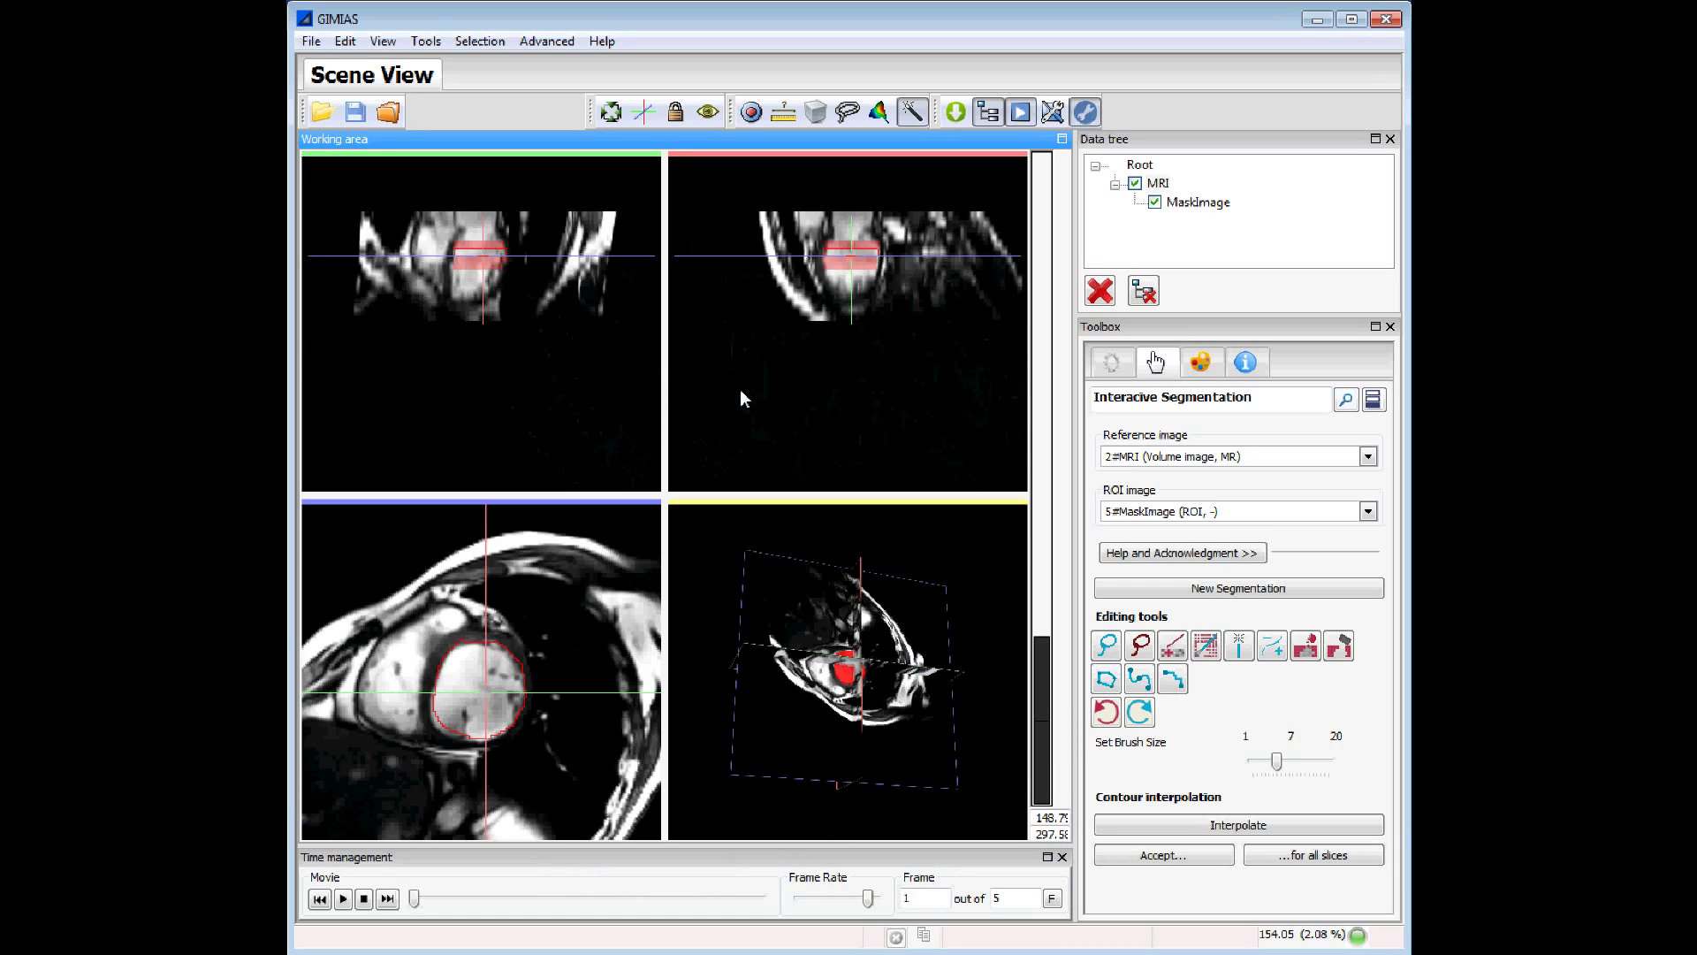
double_click(506, 710)
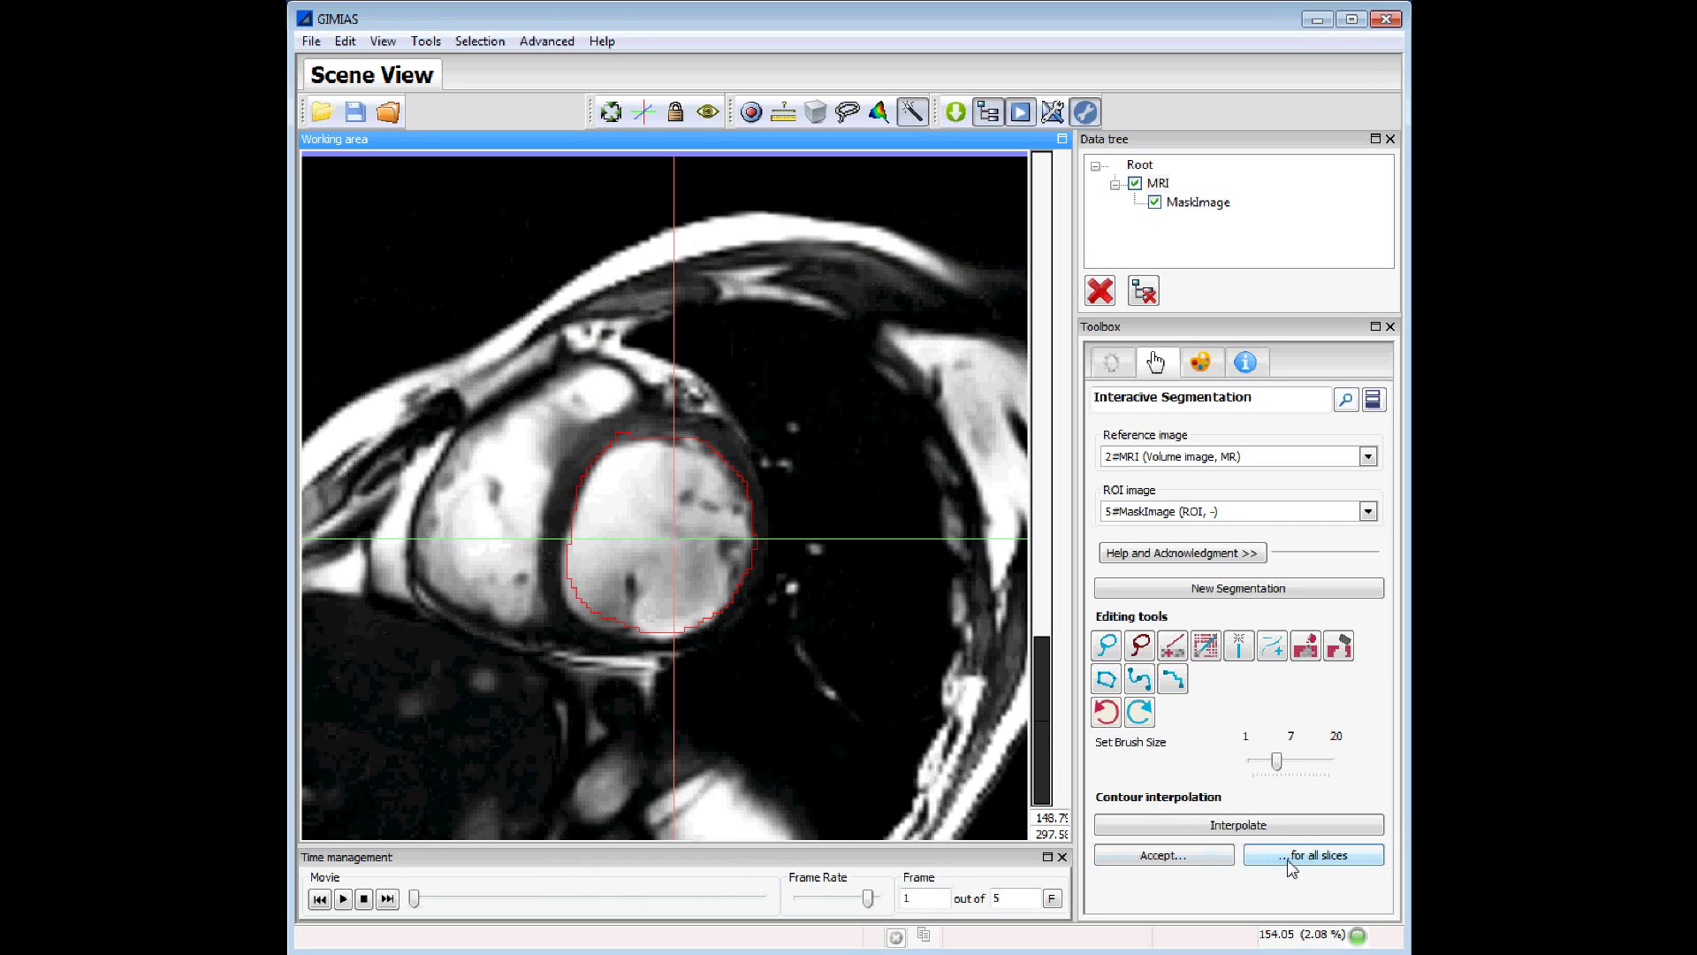
Accept the interpolated contours for all slices, then scroll up through slices checking the red masks
left_click(1313, 862)
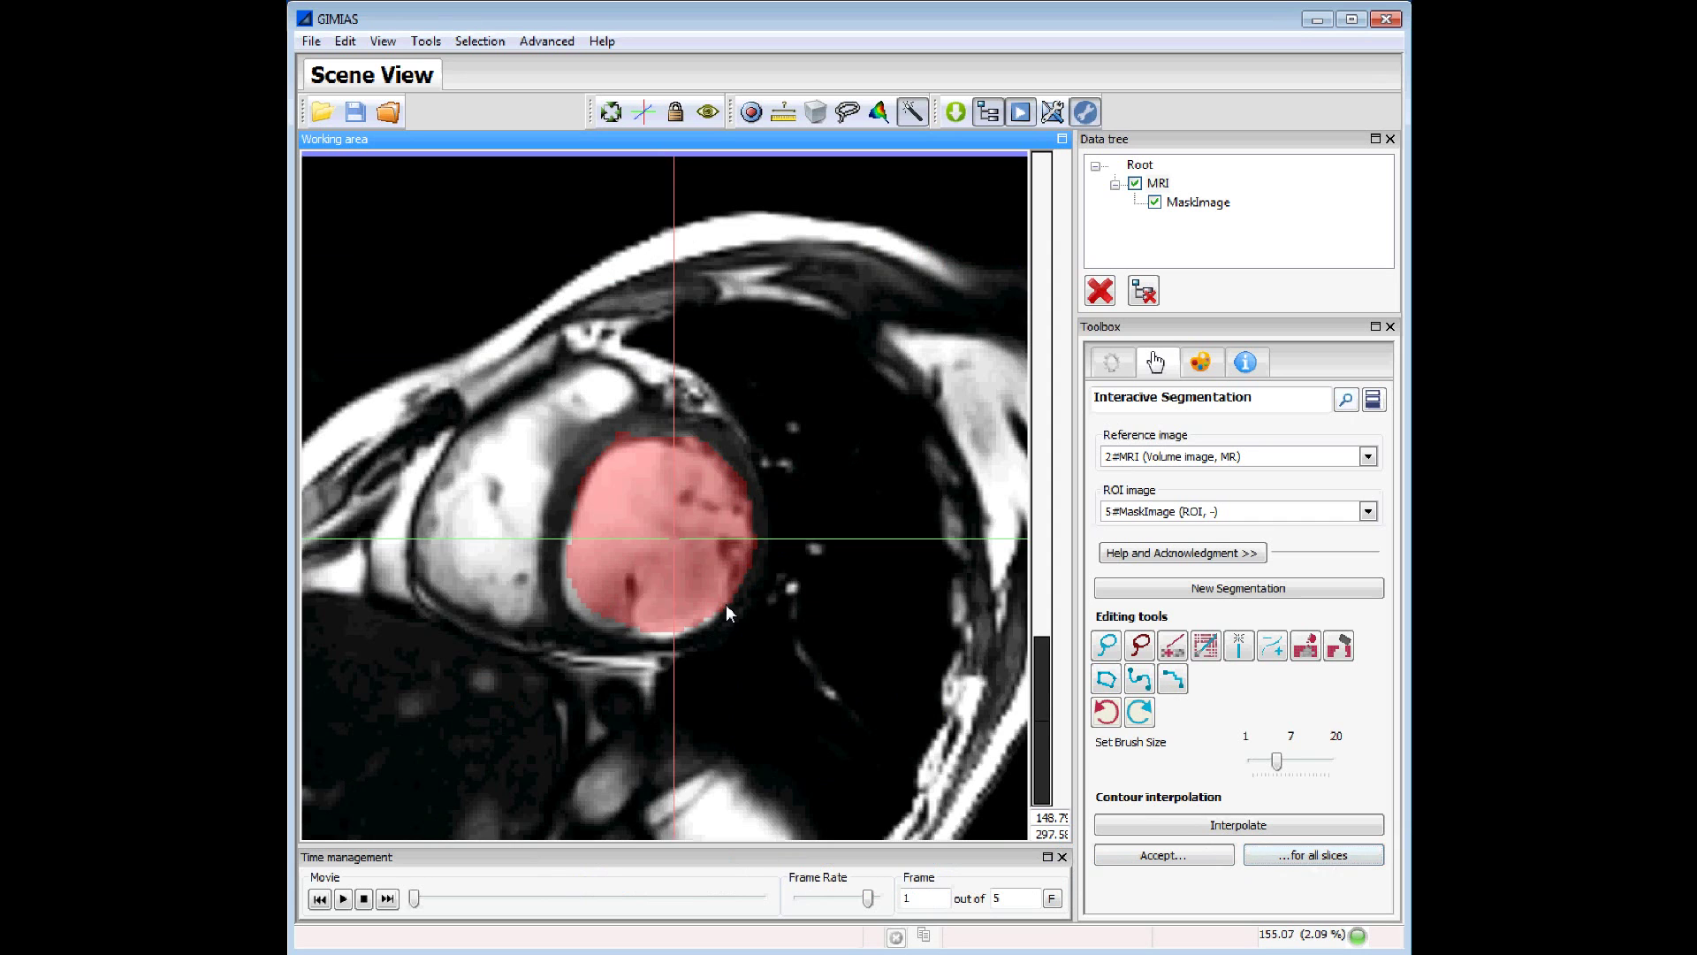
scroll(725, 603, "up", 1)
scroll(725, 603, "up", 1)
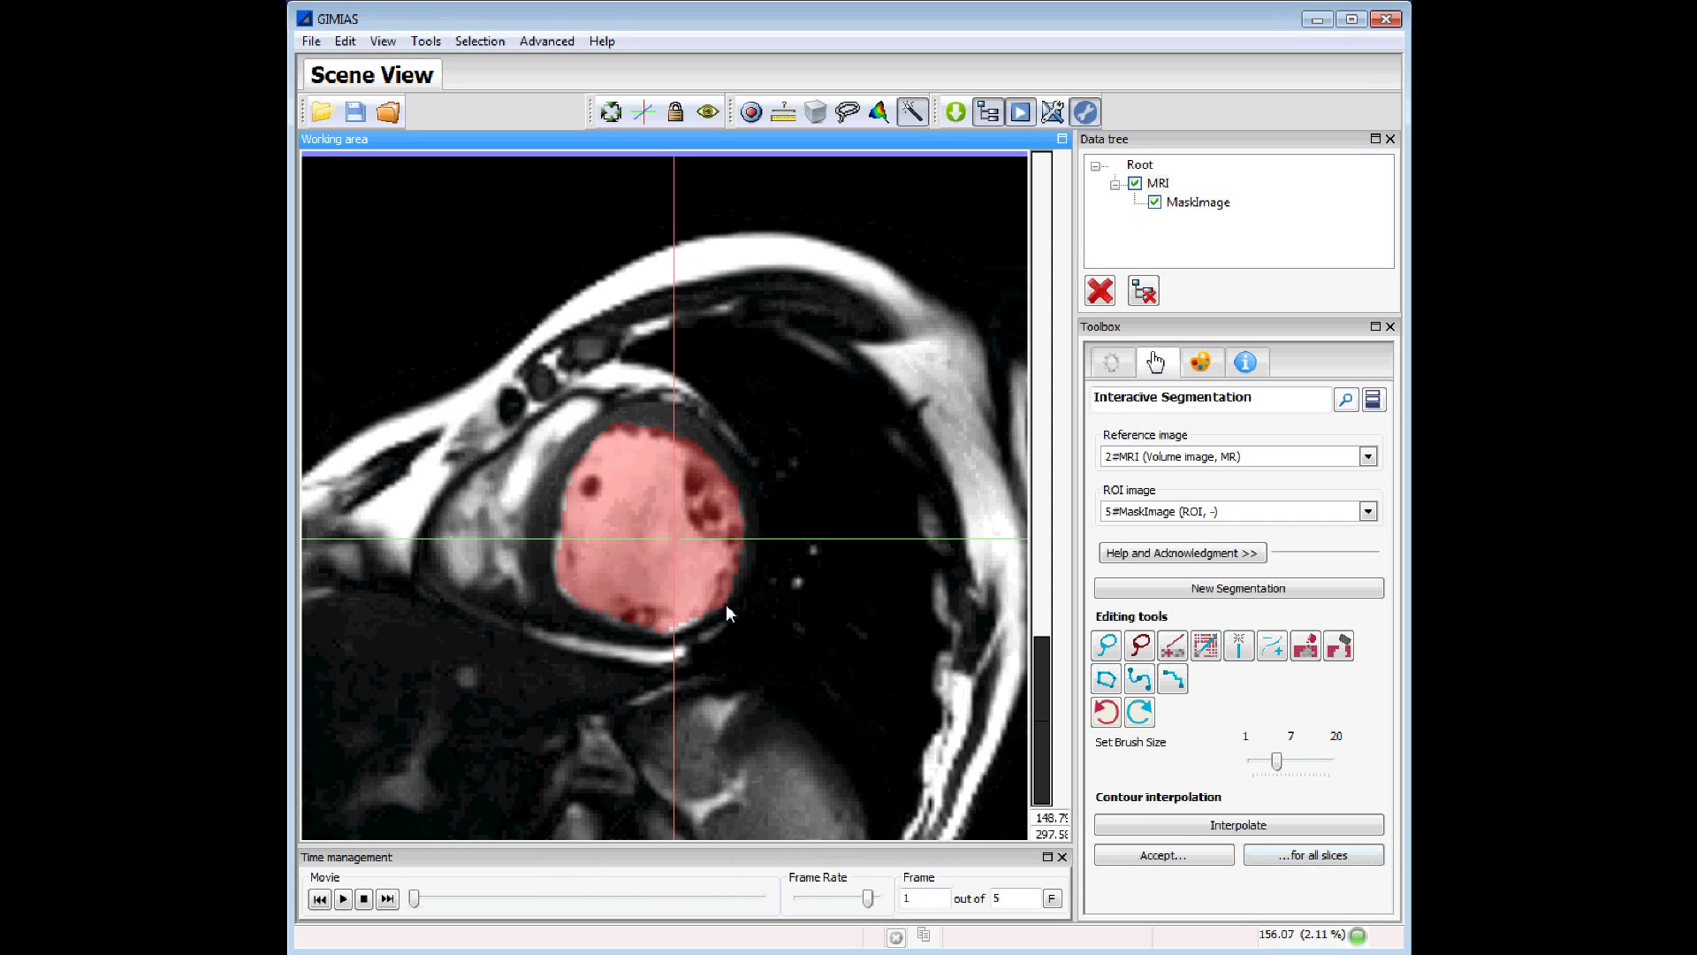
scroll(725, 603, "up", 1)
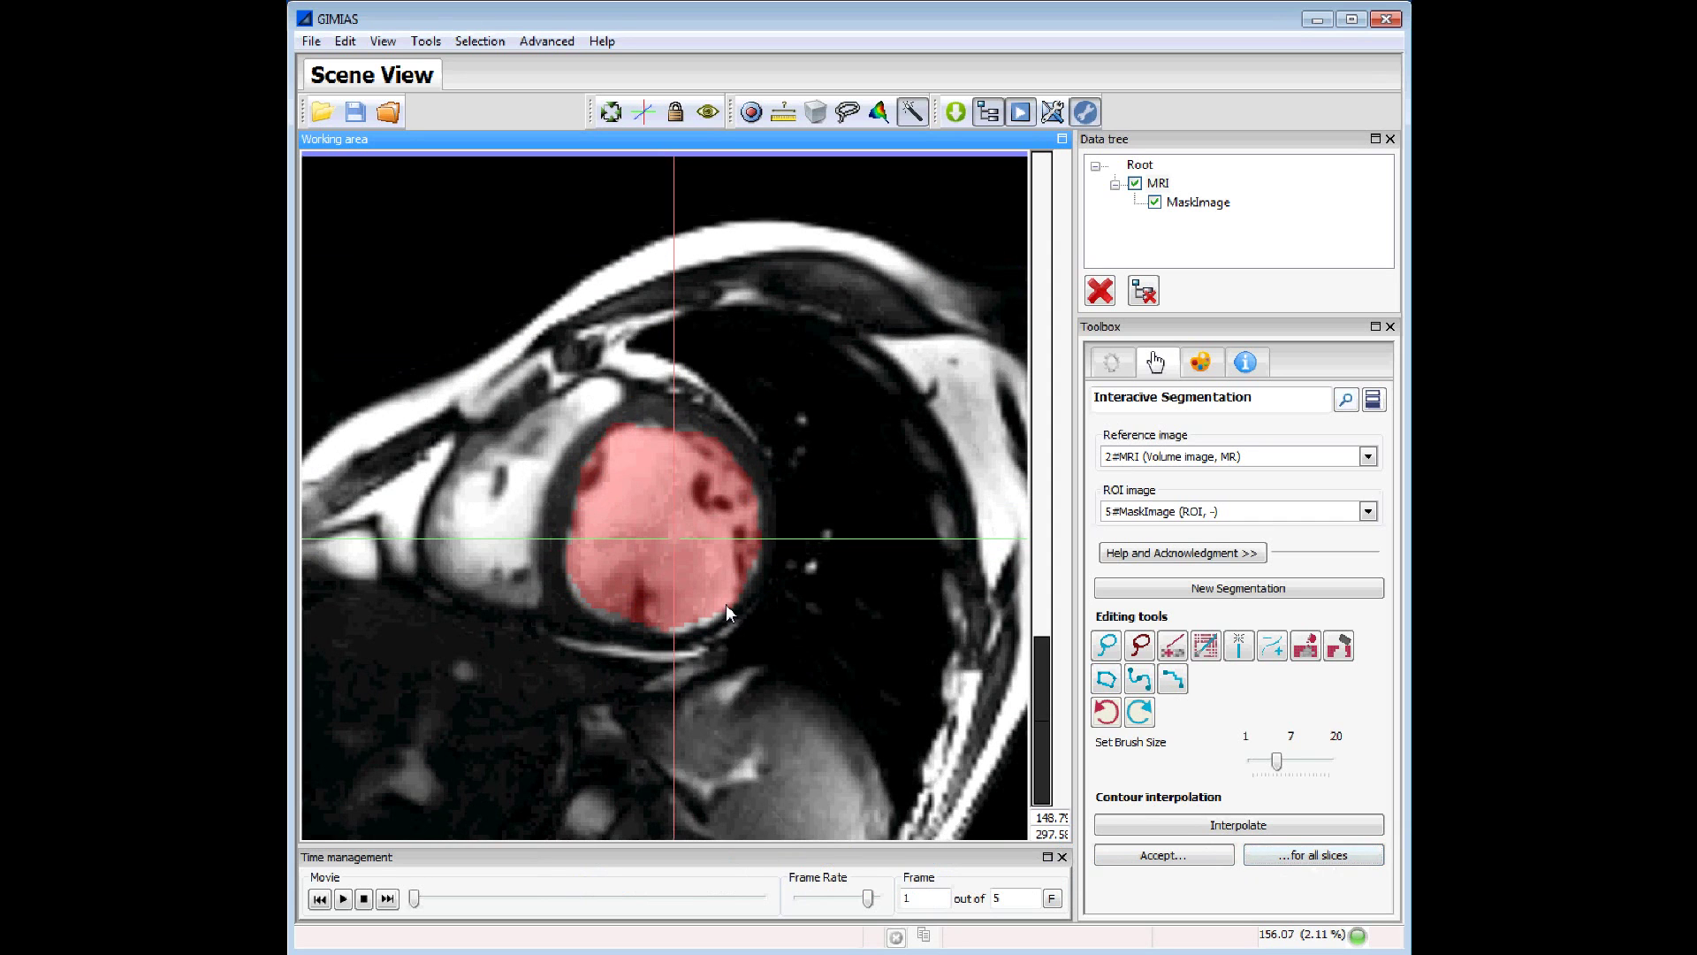
scroll(725, 602, "up", 1)
scroll(725, 603, "up", 1)
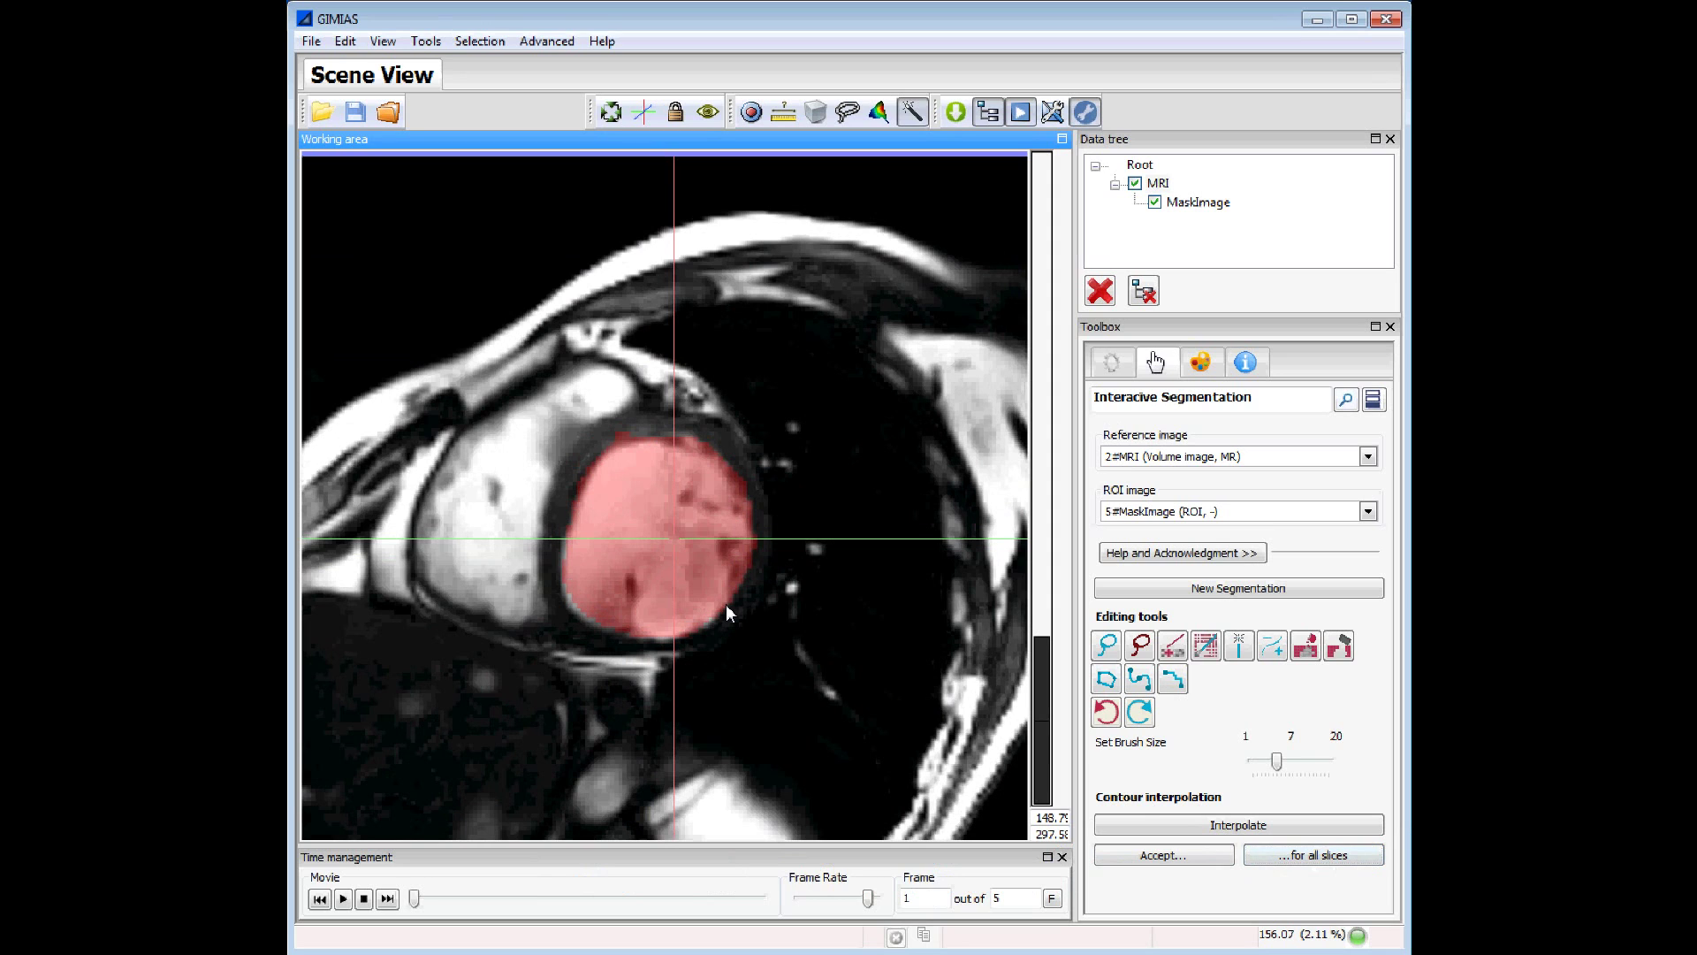